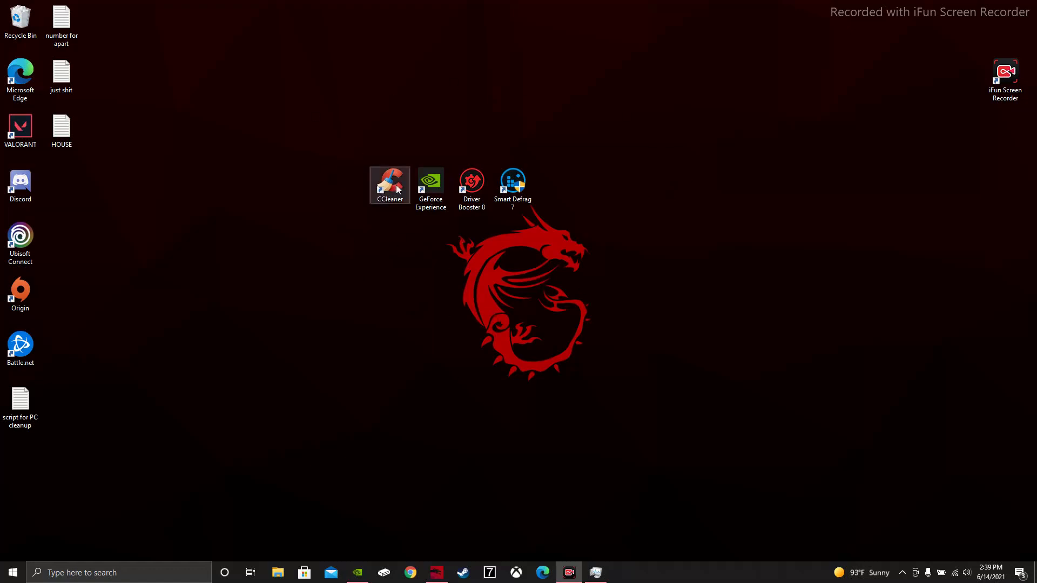
Step: Reposition the CCleaner shortcut on the desktop and launch CCleaner
left_click_drag(397, 189, 356, 191)
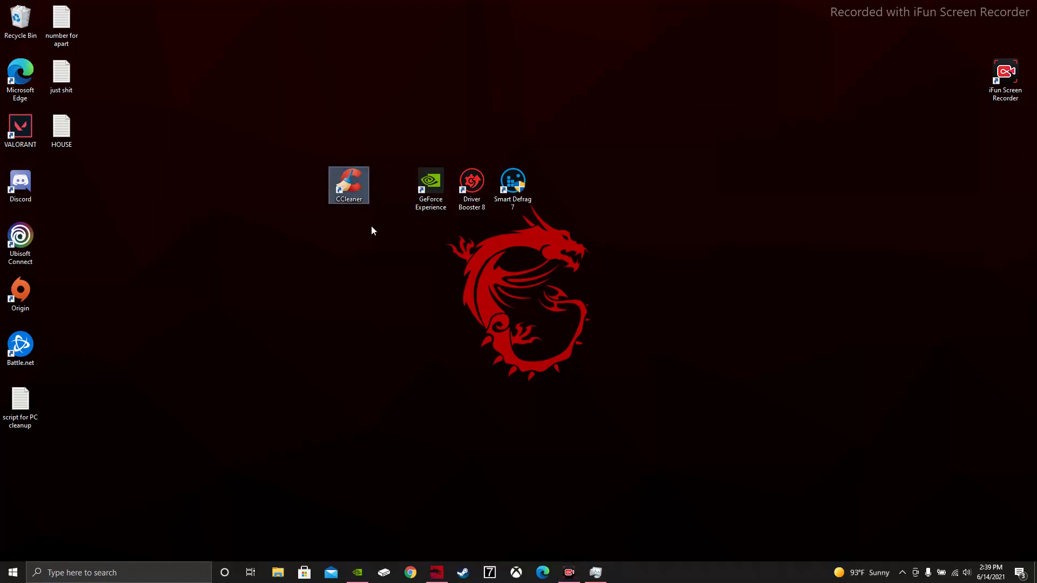
double_click(361, 190)
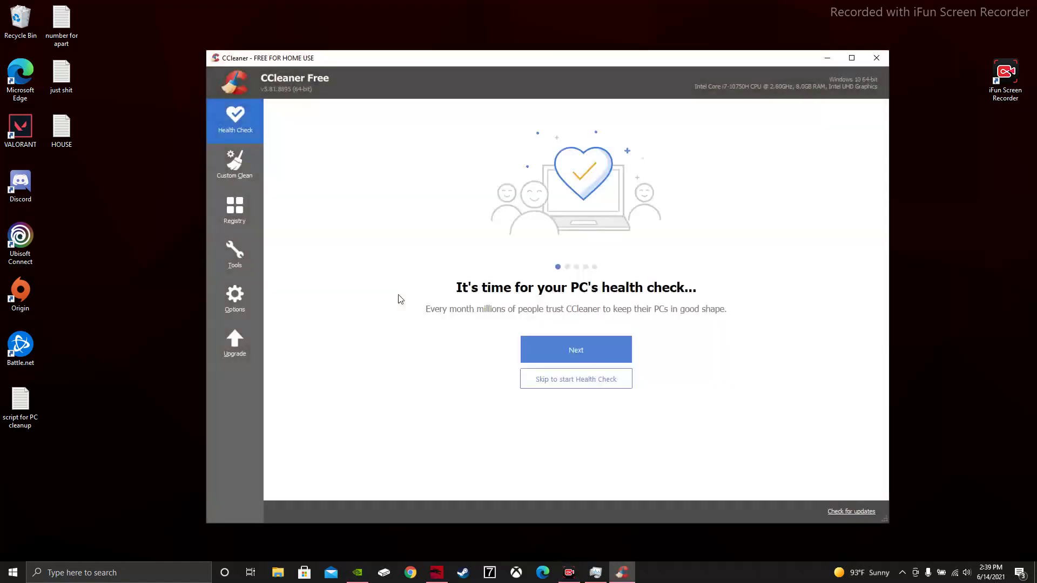
left_click_drag(582, 62, 535, 385)
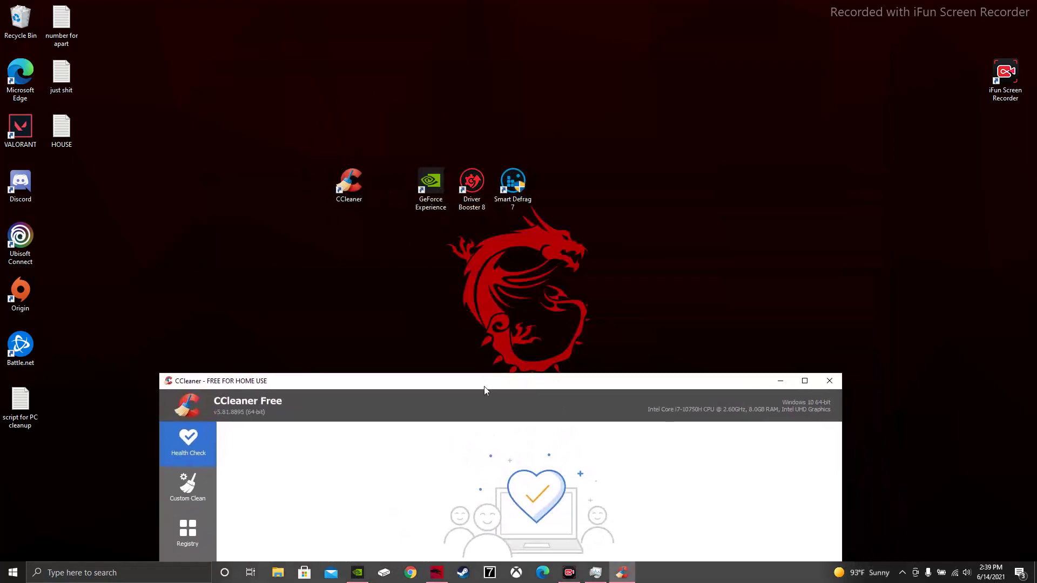
mouse_move(484, 387)
left_mouse_down()
mouse_move(535, 298)
mouse_move(481, 279)
mouse_move(505, 59)
left_mouse_up()
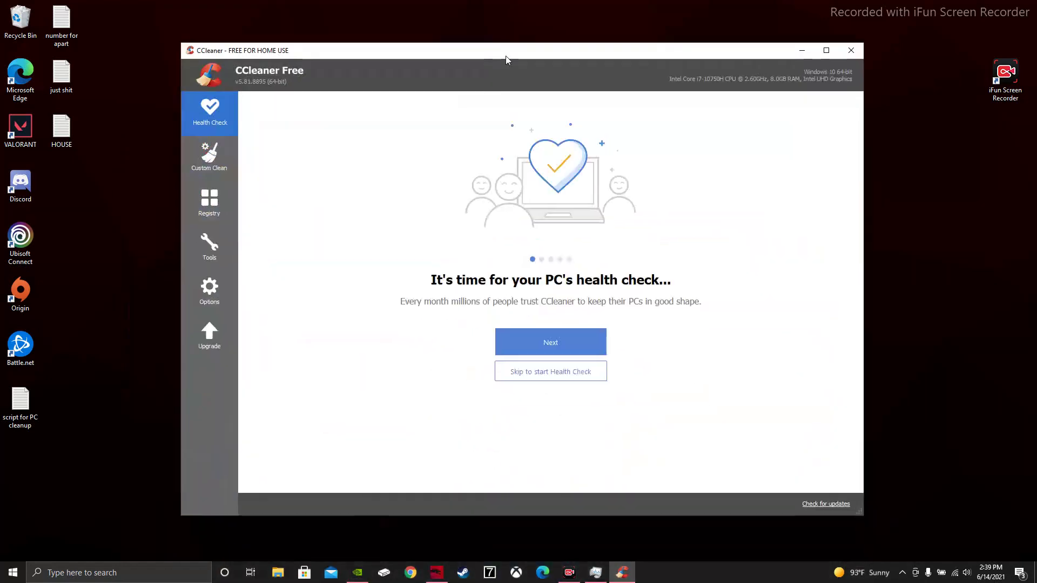
Step: Skip the introduction to start the Health Check and have it fix the privacy and space issues
left_click(562, 382)
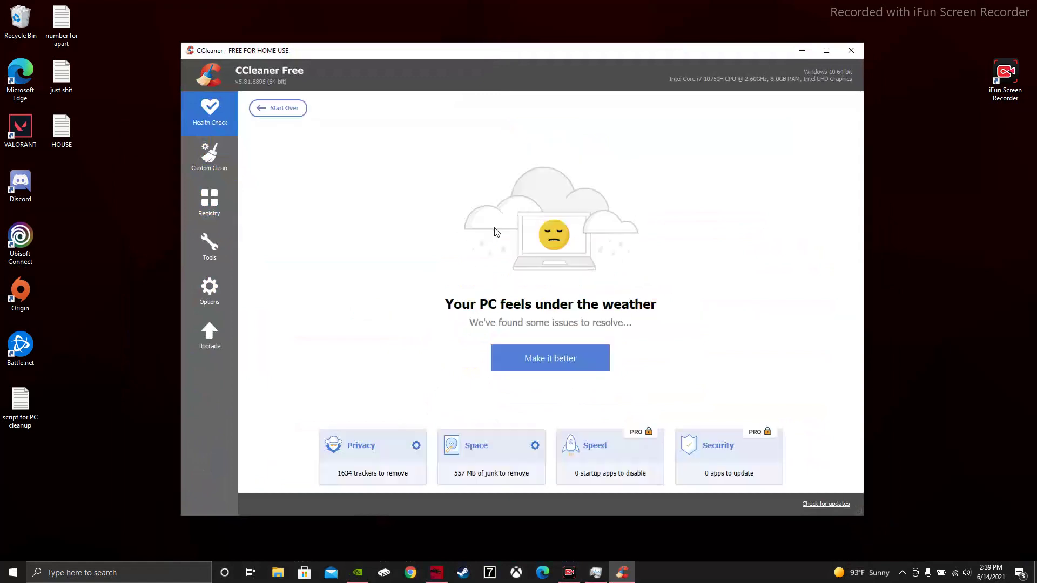
left_click(569, 356)
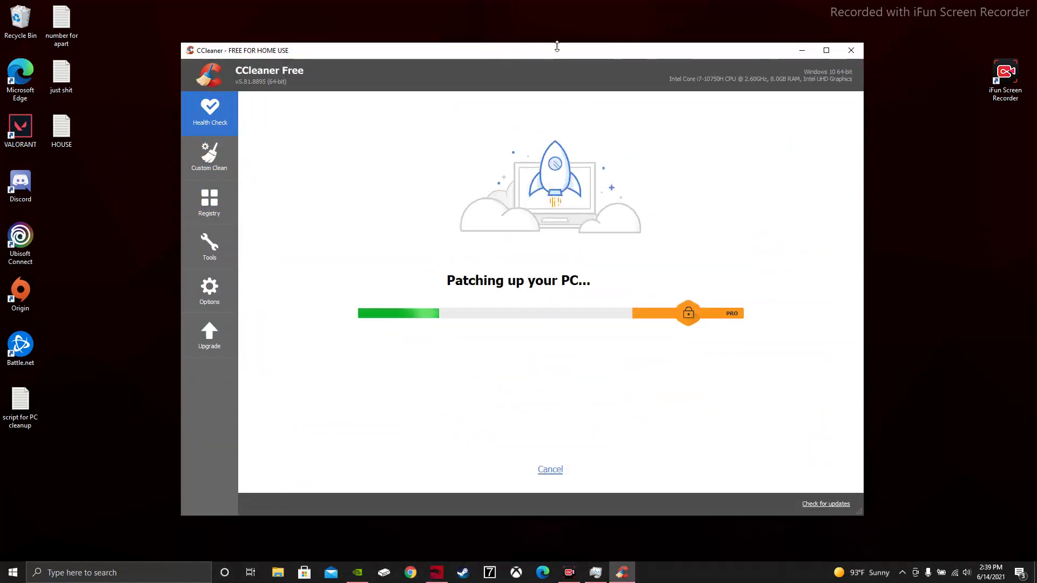
left_click_drag(557, 46, 557, 12)
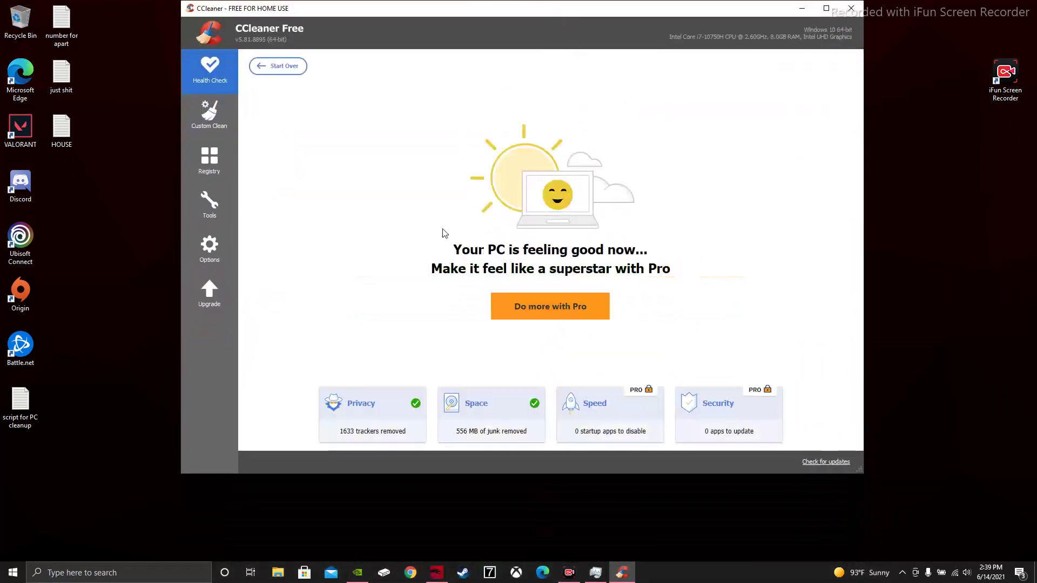
Step: Review the Custom Clean options for Applications and Windows, and return to the Health Check page
left_click(223, 106)
left_click(321, 60)
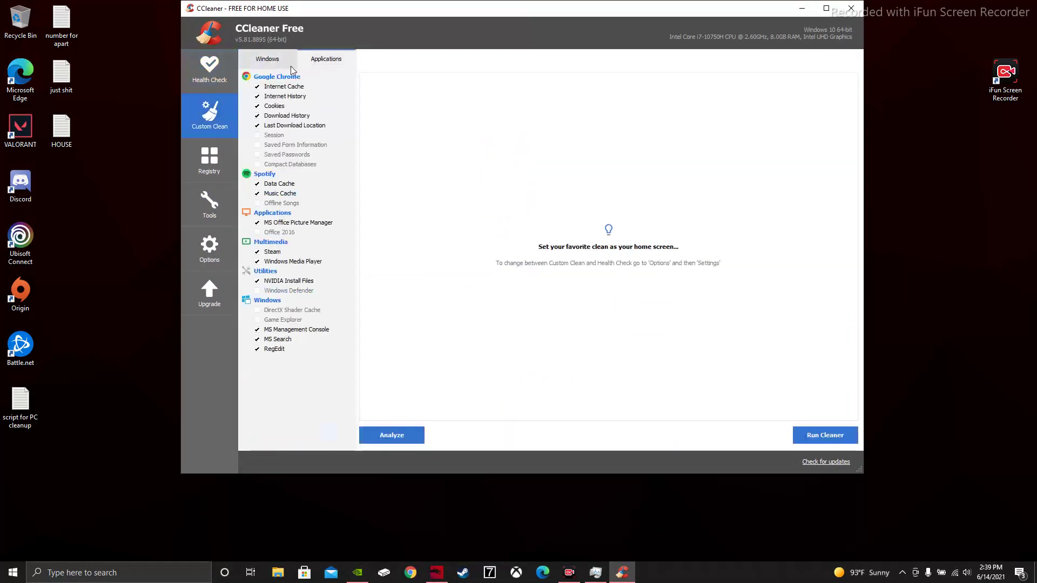
left_click(269, 59)
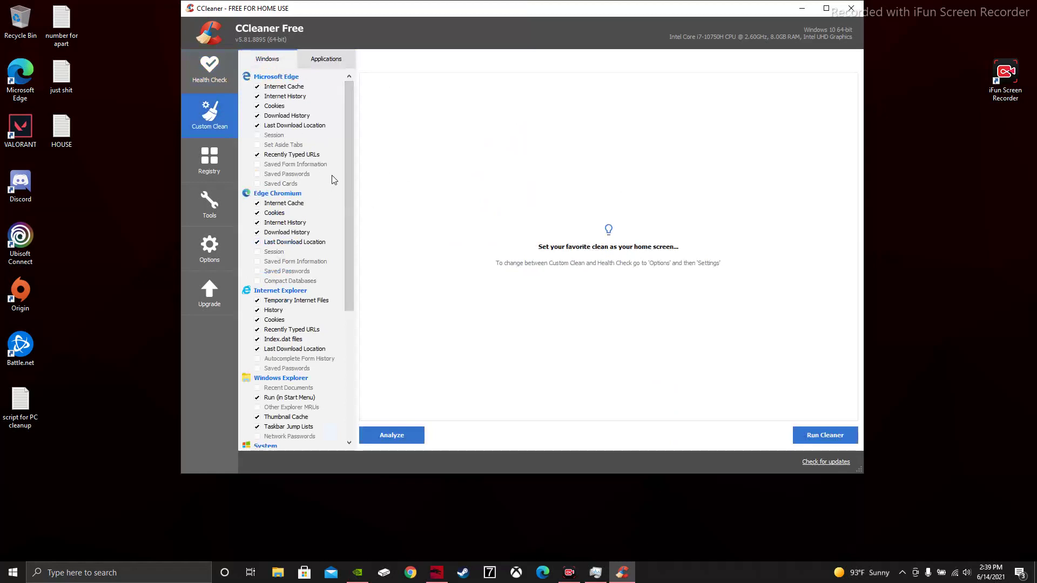
left_click_drag(344, 173, 356, 321)
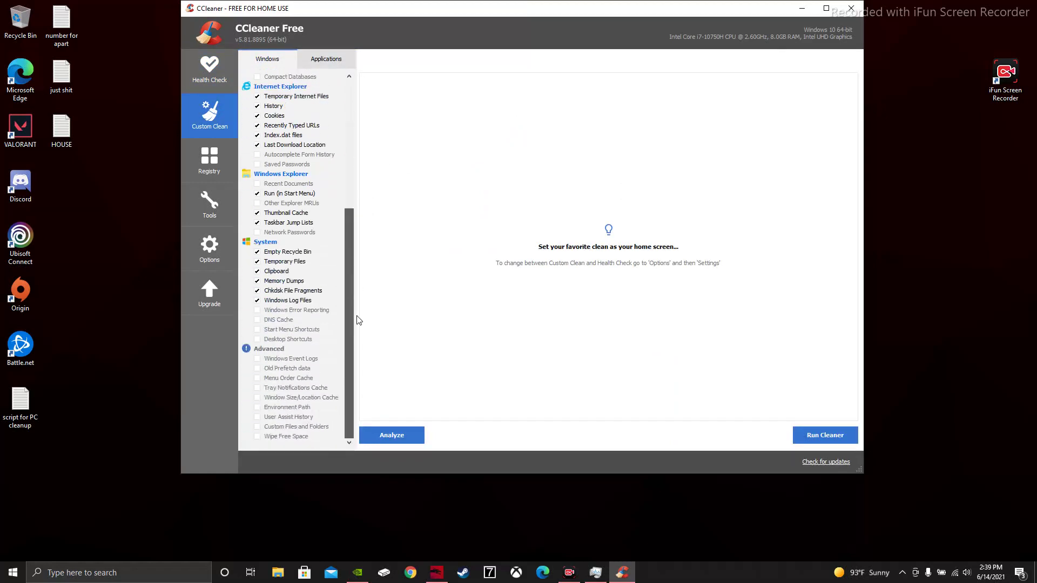
scroll(354, 282, "up", 10)
left_click(210, 69)
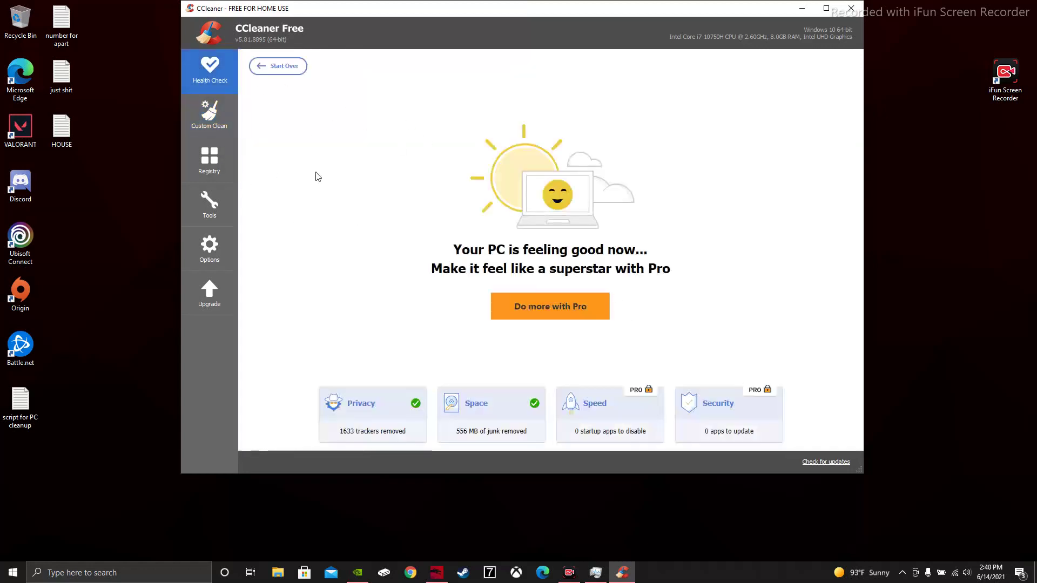
mouse_move(332, 15)
left_mouse_down()
mouse_move(341, 33)
mouse_move(331, 35)
left_mouse_up()
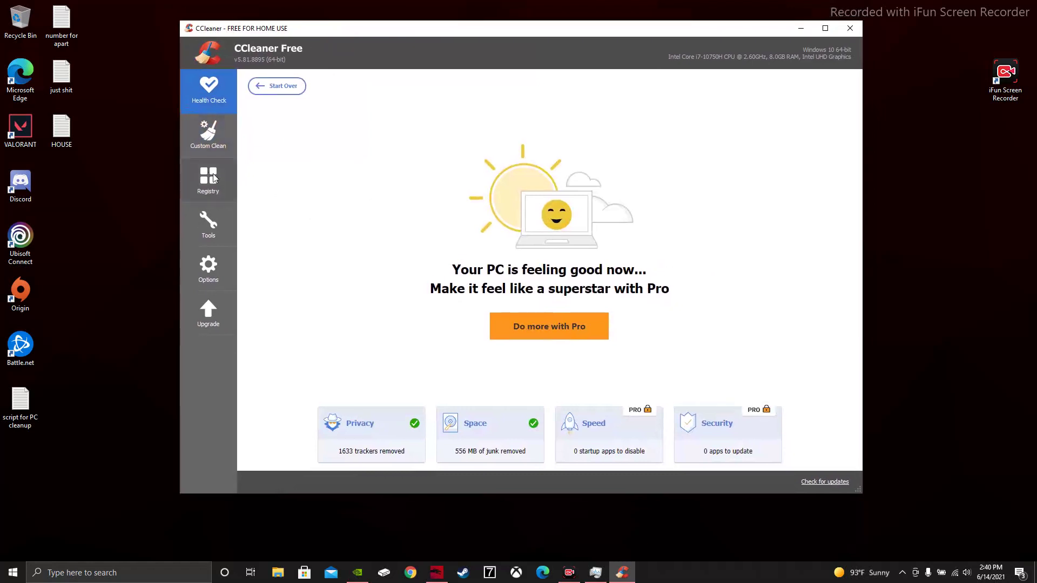
Step: Scan the registry for issues and fix the ActiveX/COM issue without backing up the registry
left_click(214, 177)
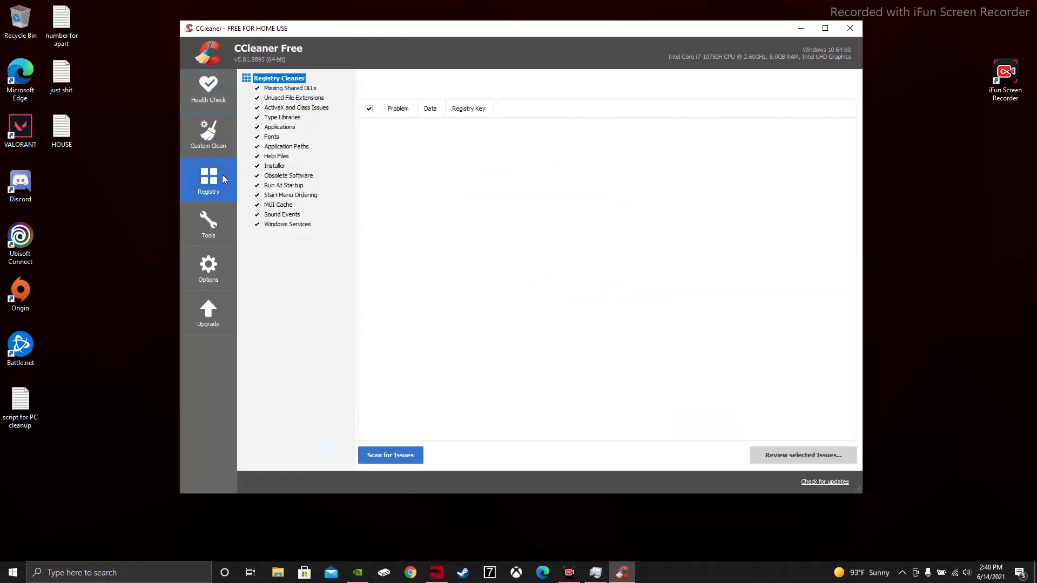
left_click(405, 456)
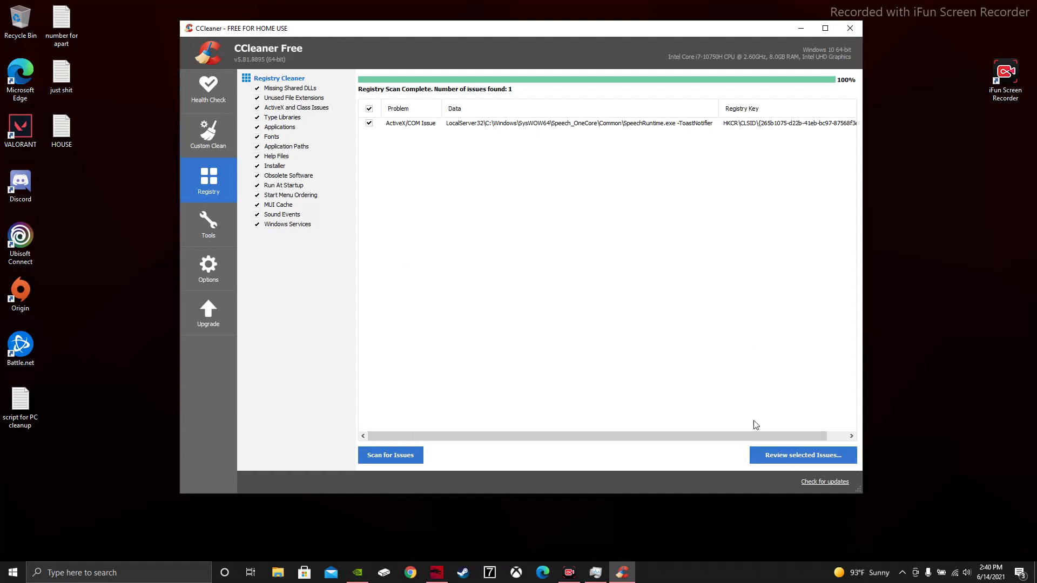
left_click(824, 454)
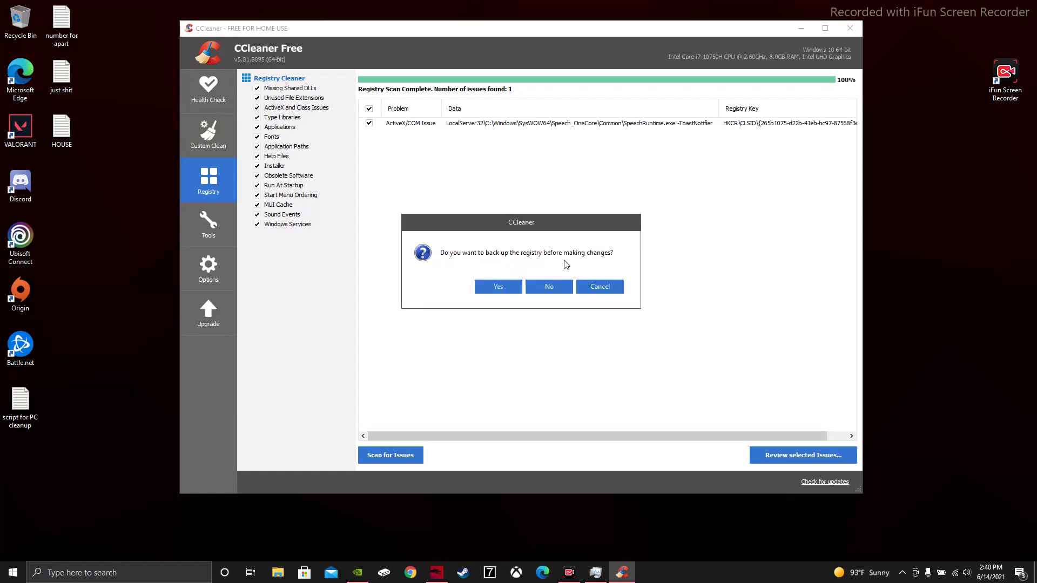
left_click(549, 286)
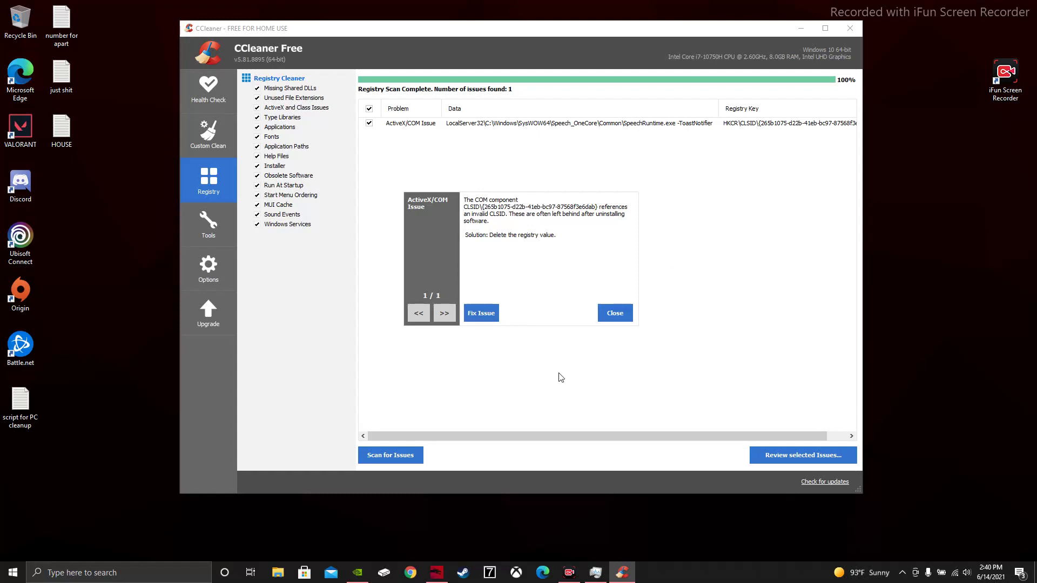
left_click(482, 311)
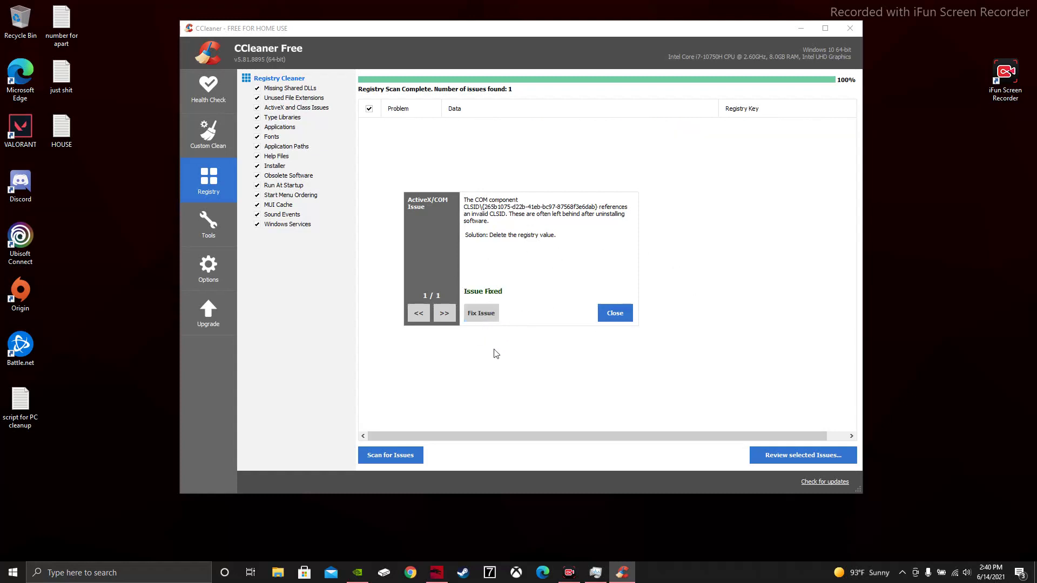
left_click(614, 313)
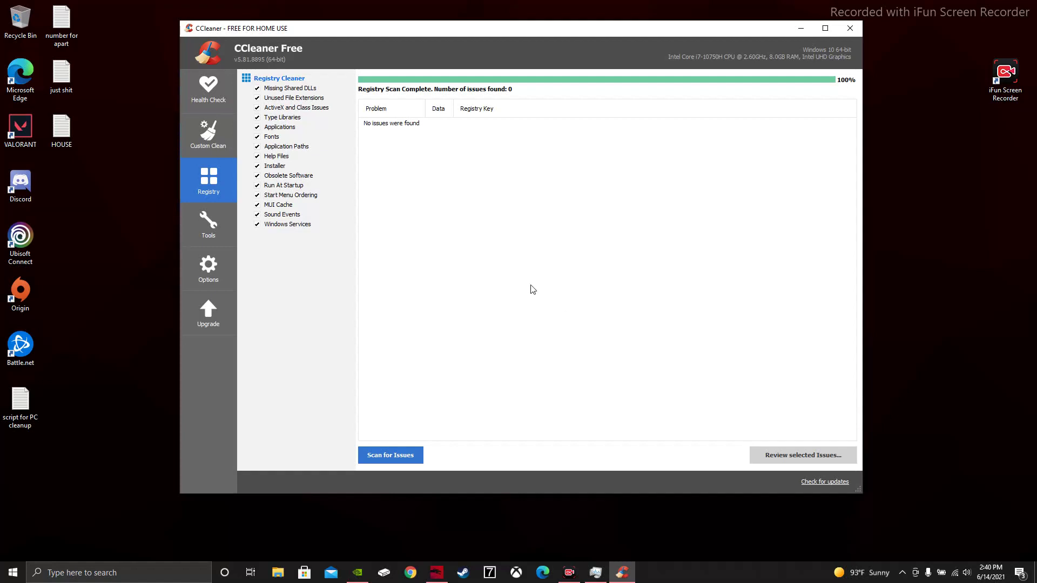
Step: Look through the whole list of installed programs in the Uninstall tool for unneeded software
left_click(216, 222)
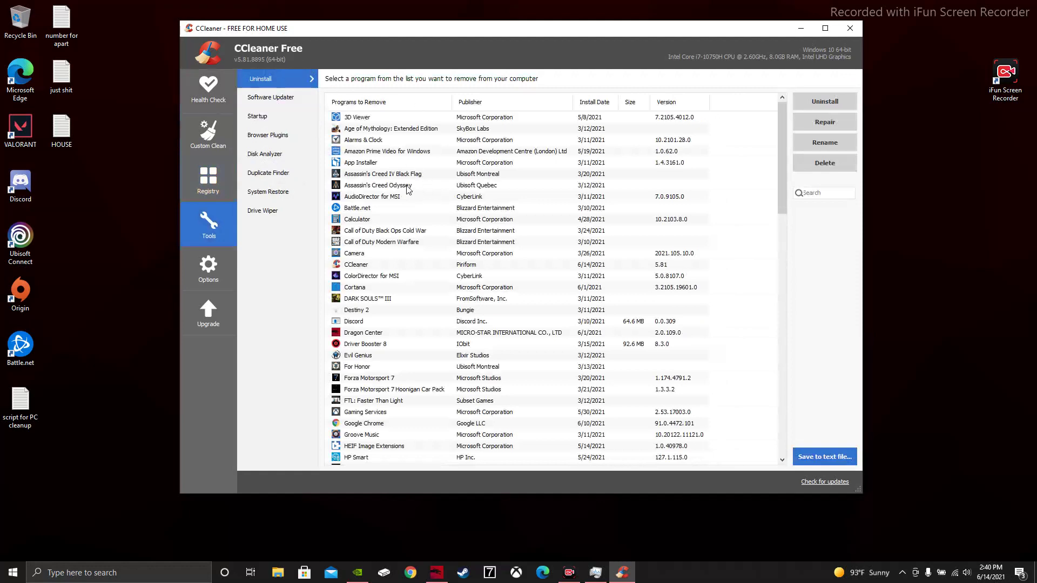
scroll(530, 150, "down", 2)
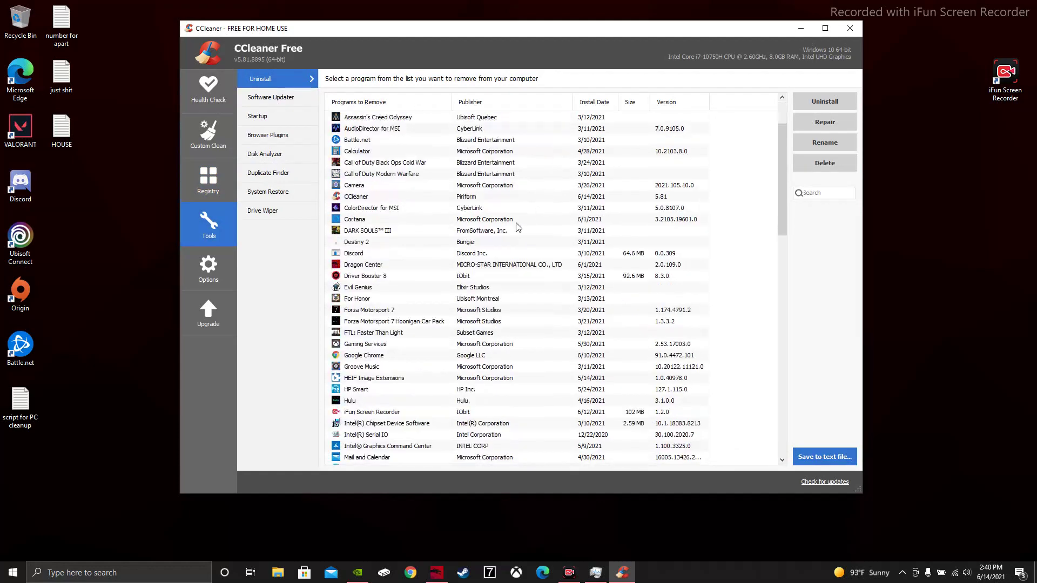
scroll(467, 358, "down", 8)
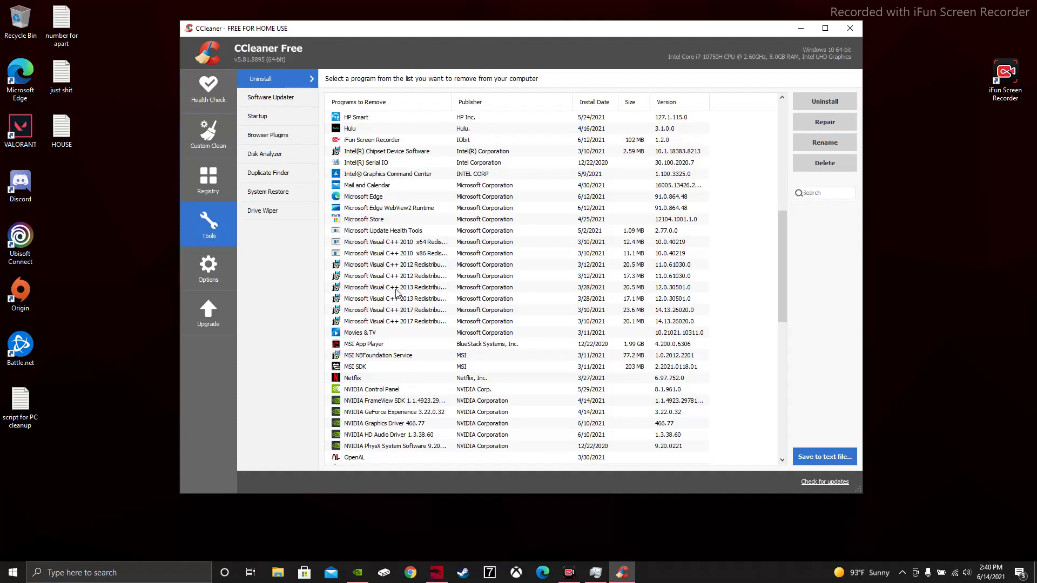
scroll(402, 328, "down", 2)
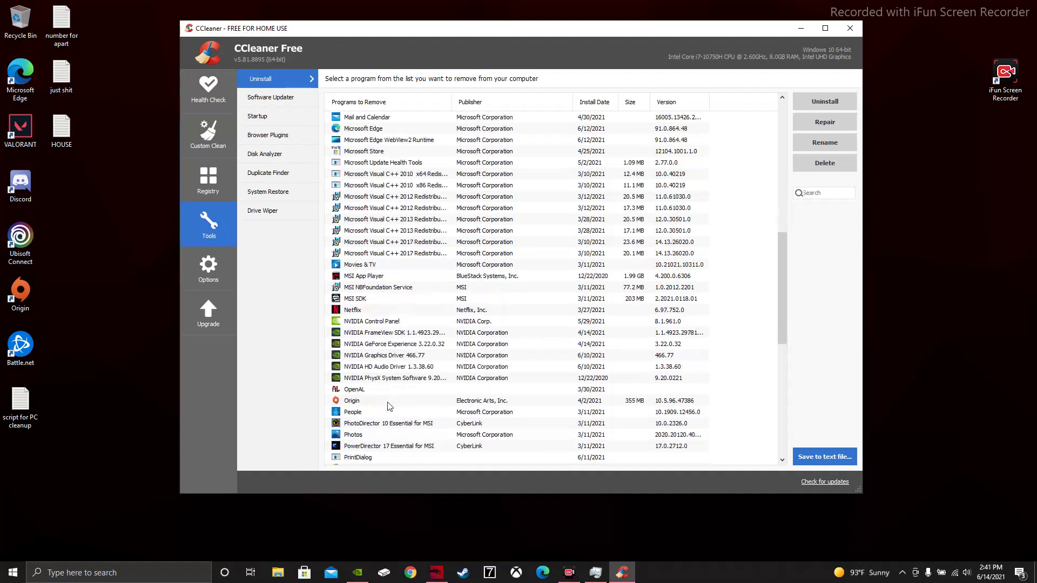
scroll(383, 414, "down", 2)
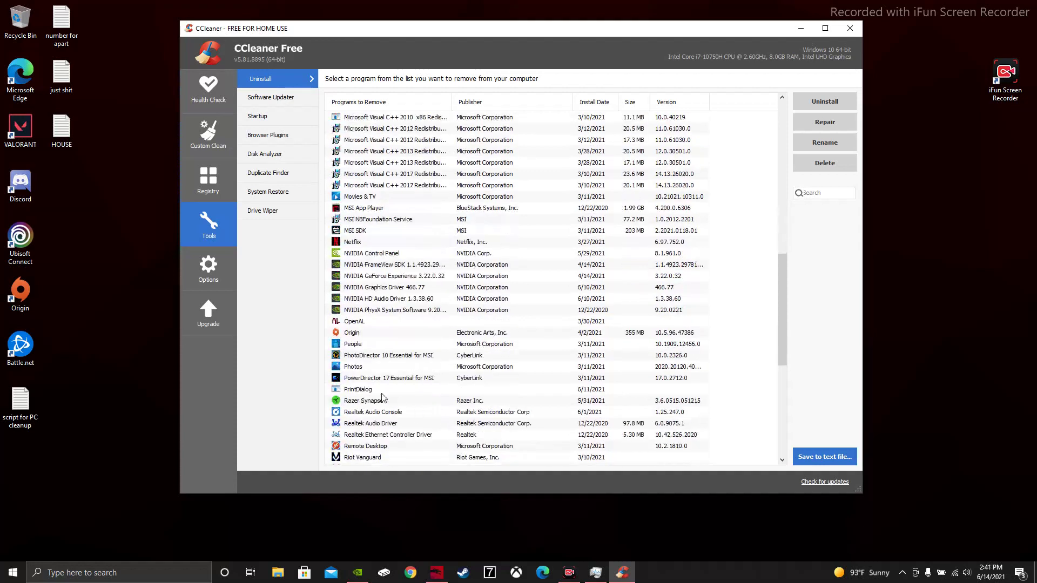
scroll(374, 424, "down", 2)
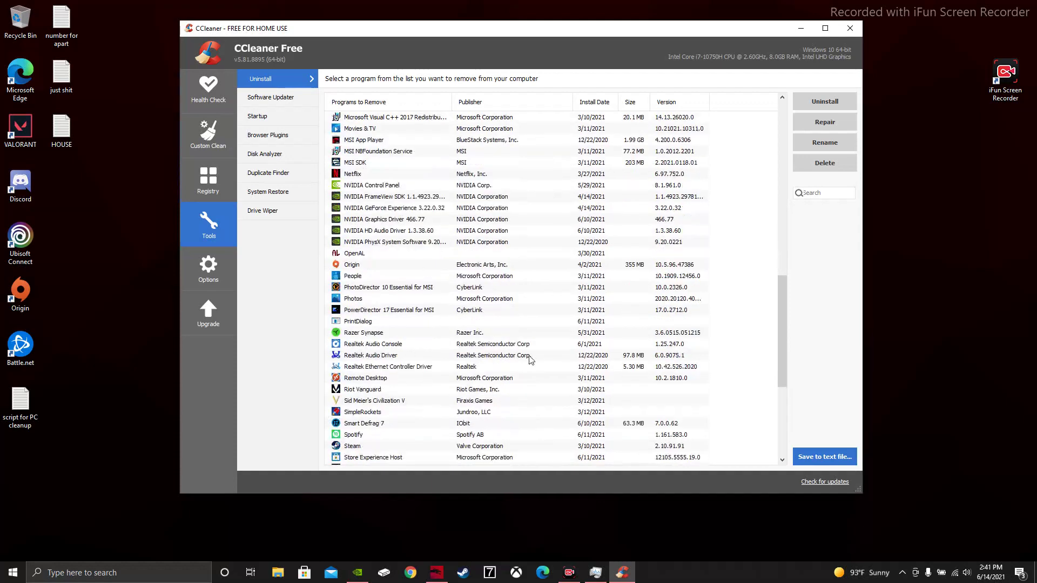
scroll(479, 322, "down", 1)
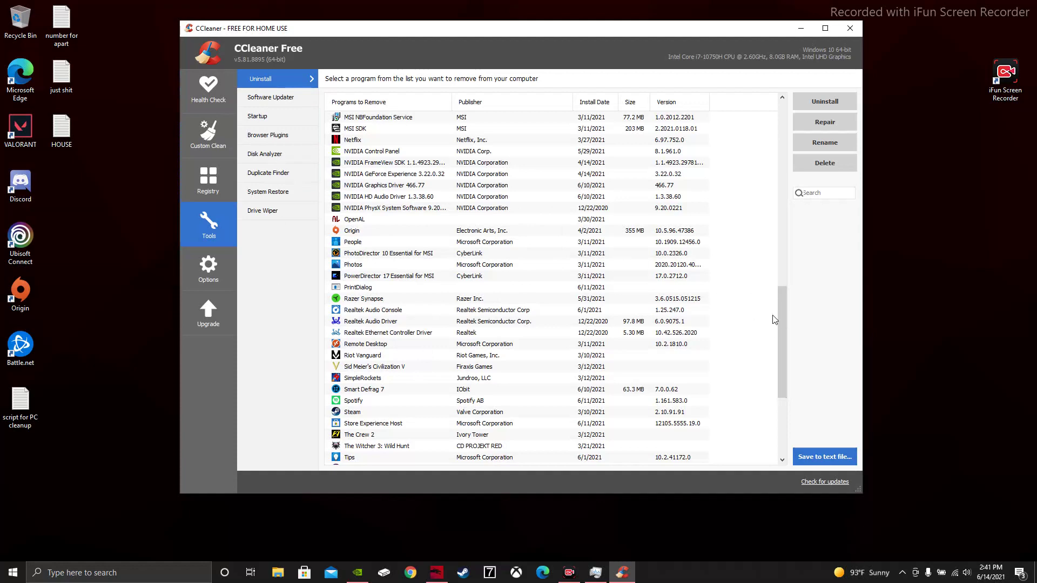
left_click_drag(783, 306, 789, 362)
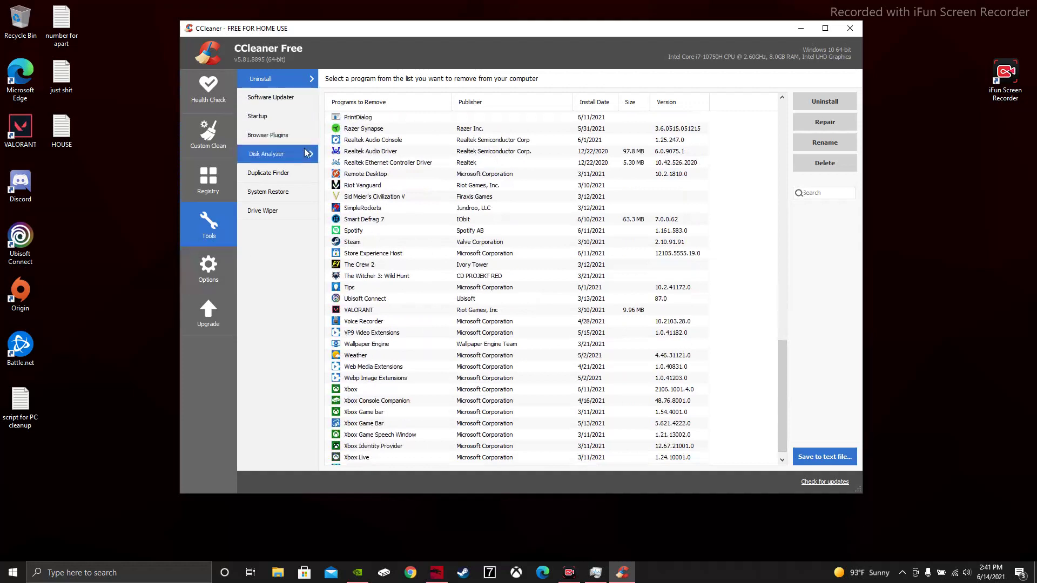
Step: Browse the Startup tool's categories and examine the Windows programs set to run at startup
left_click(304, 119)
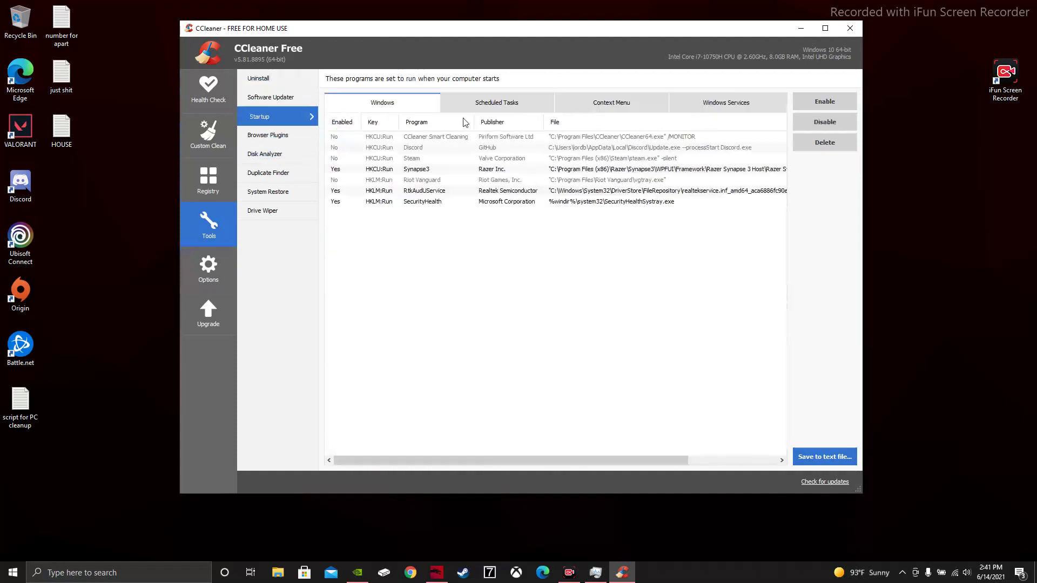
left_click(486, 104)
left_click(589, 108)
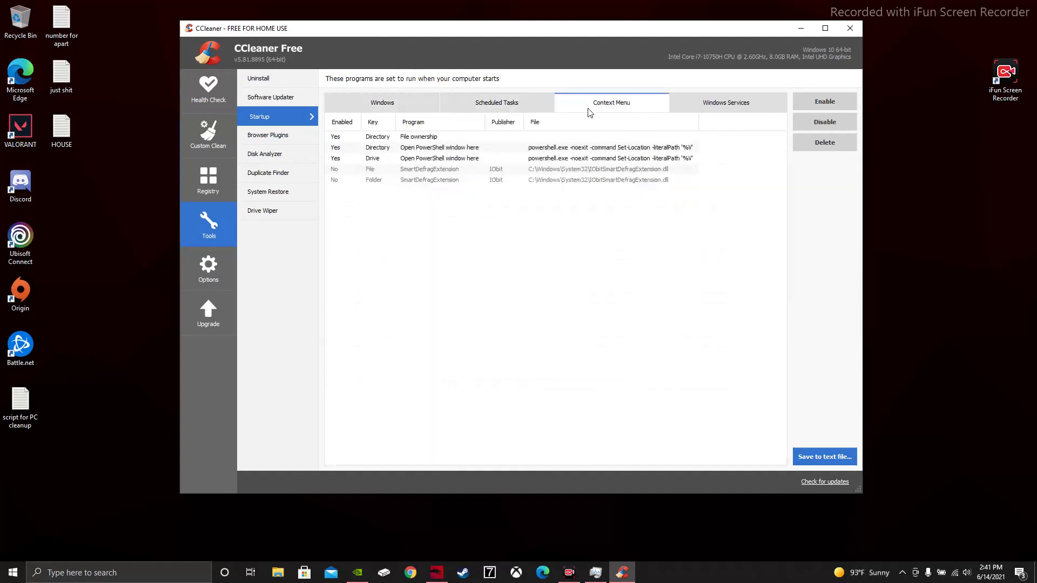
left_click(707, 107)
left_click(381, 101)
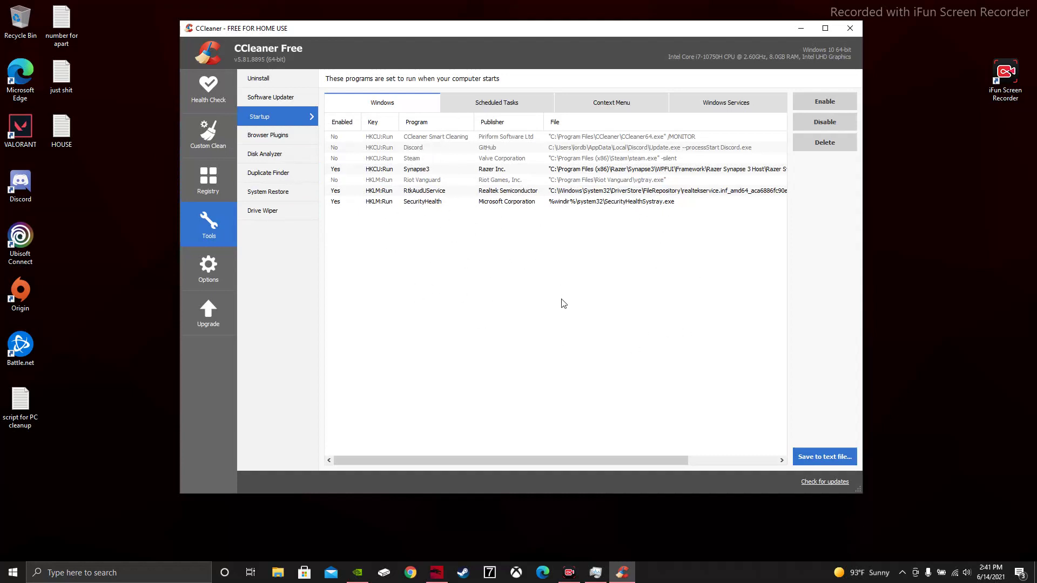
Step: Examine the scheduled tasks, context menu entries and Windows services listed in the Startup tool
left_click(518, 104)
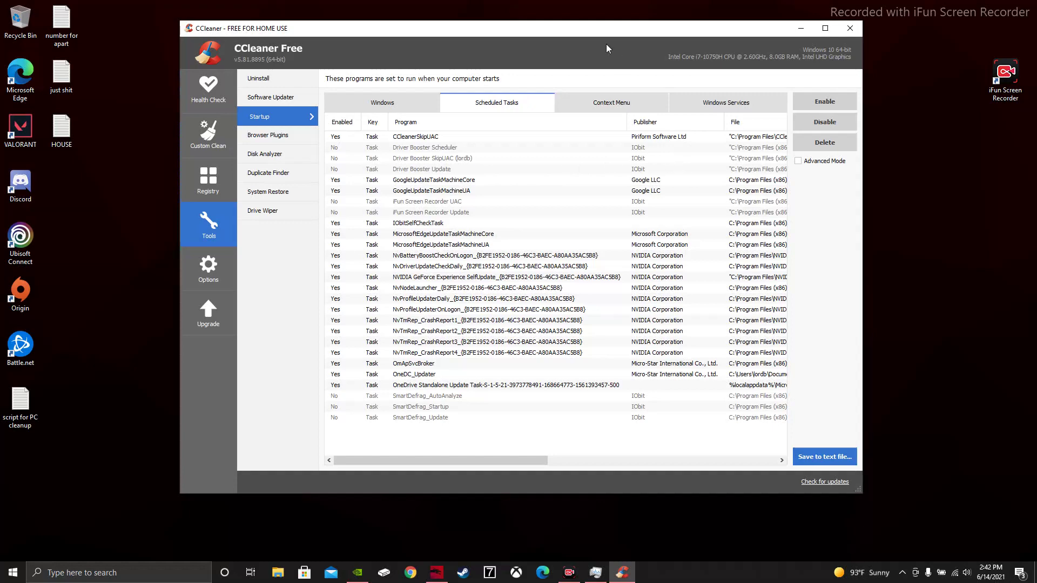
left_click_drag(606, 49, 589, 220)
left_click_drag(520, 209, 517, 72)
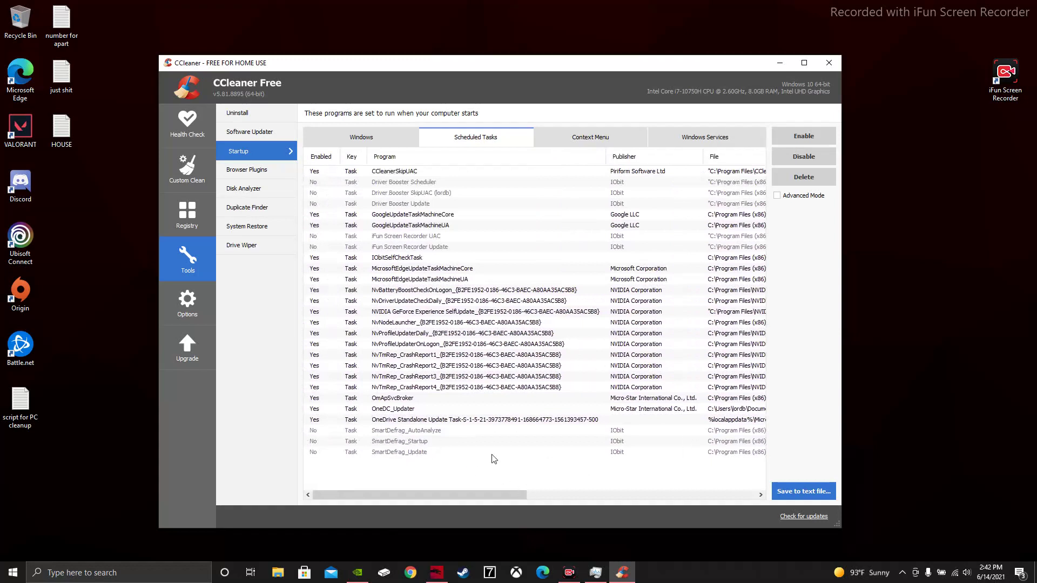
left_click(607, 139)
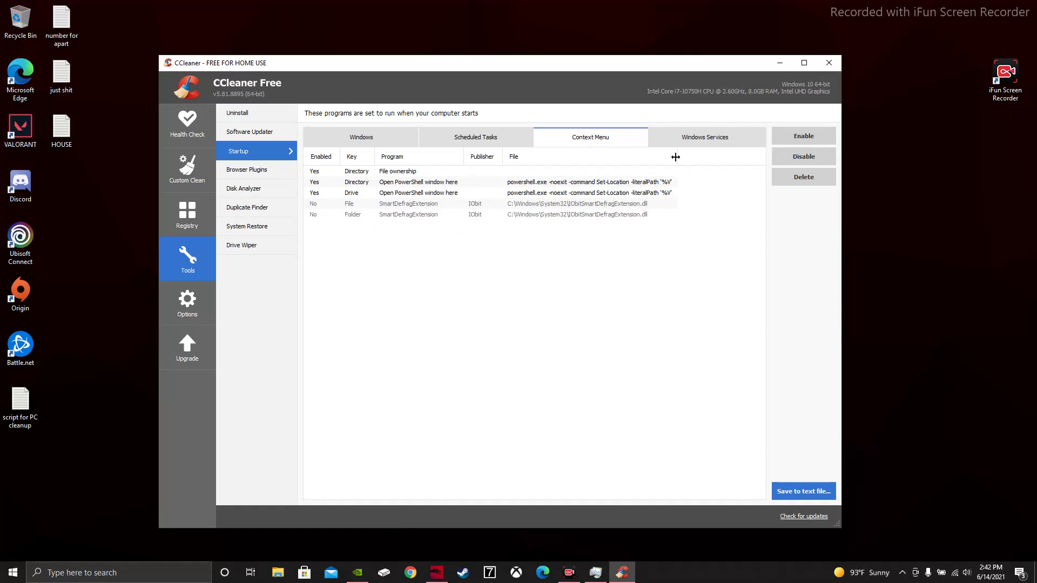
left_click(683, 138)
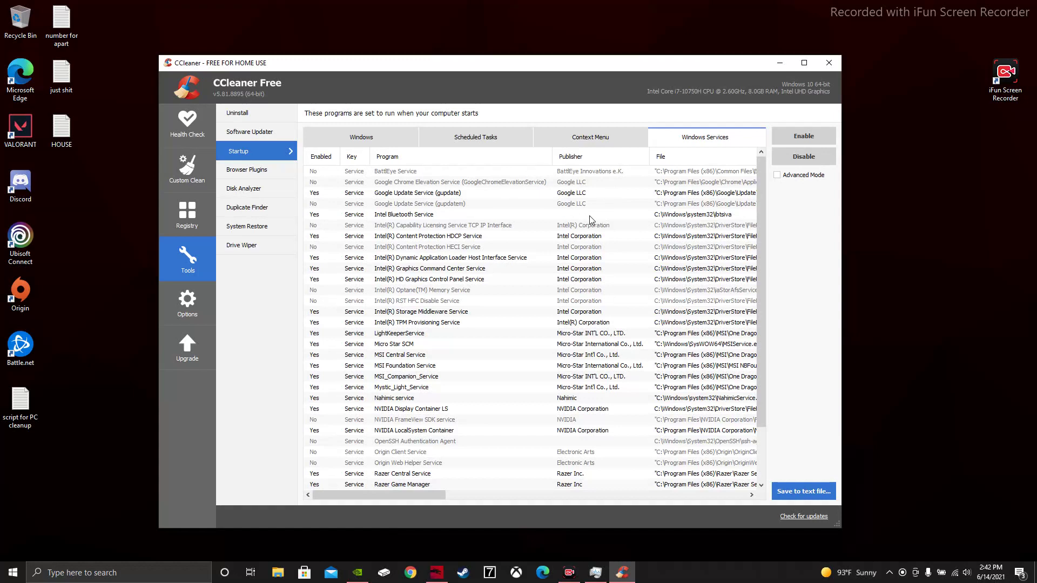
scroll(435, 224, "down", 2)
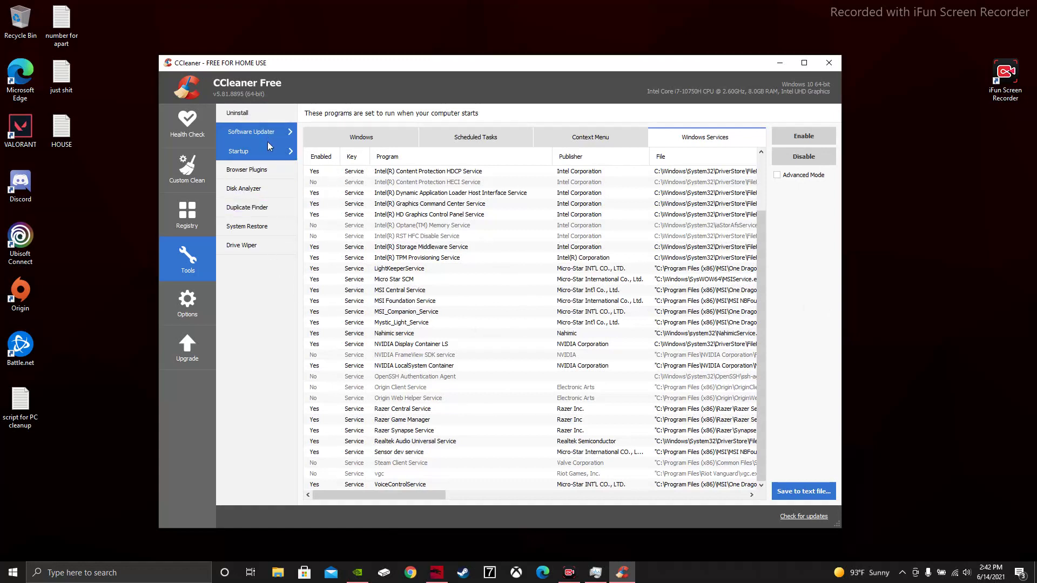
Step: Check the browser plugins set to run at browser startup, return to the Registry Cleaner, and minimize CCleaner
left_click(255, 190)
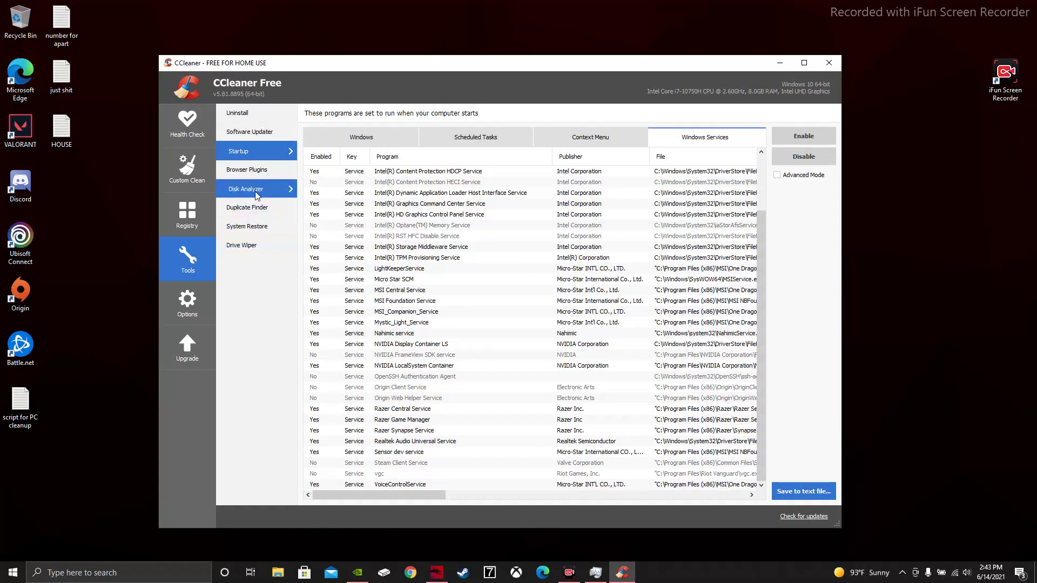
left_click(264, 171)
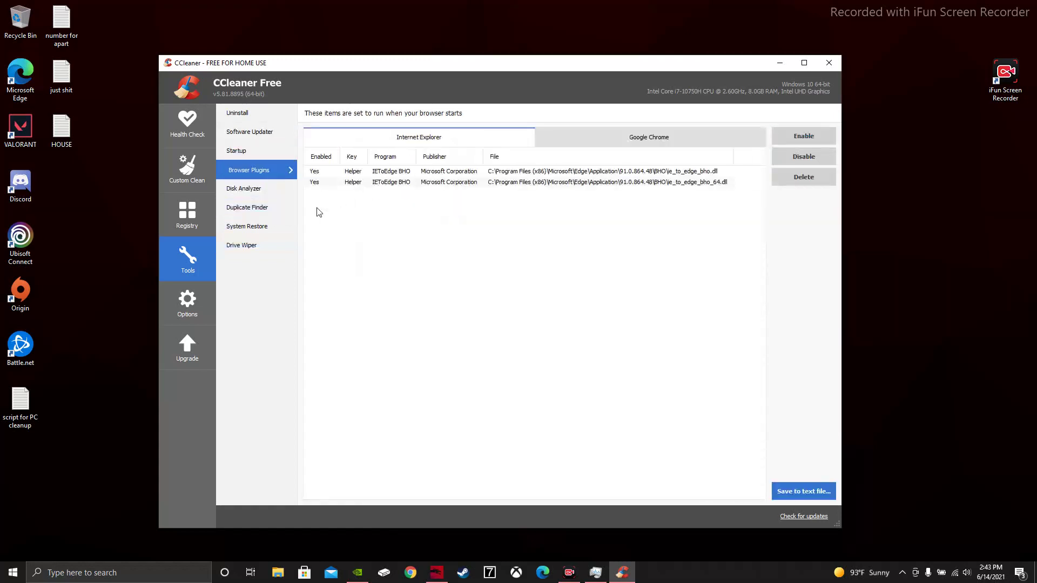
left_click(191, 197)
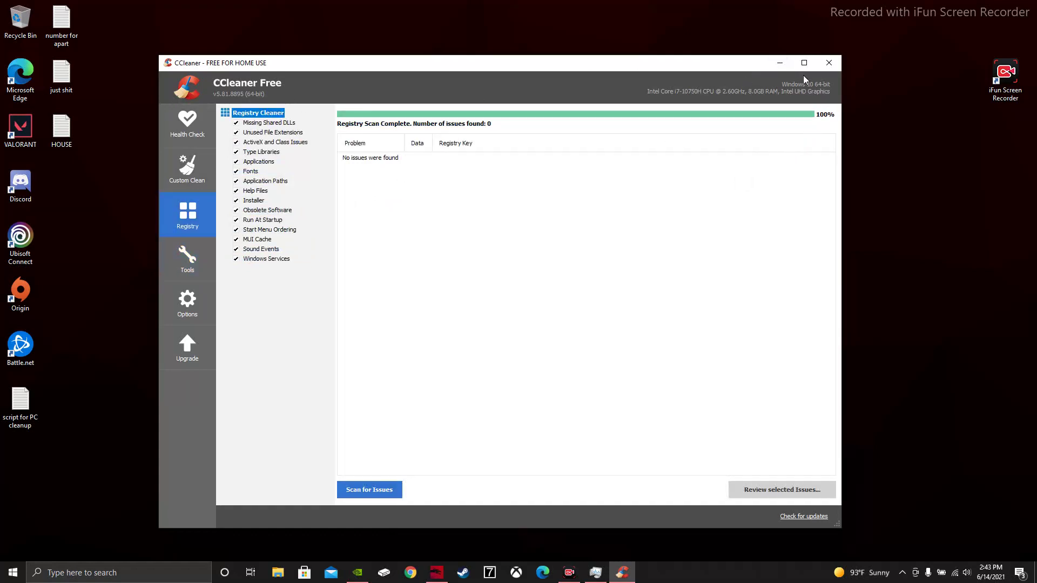
left_click(780, 64)
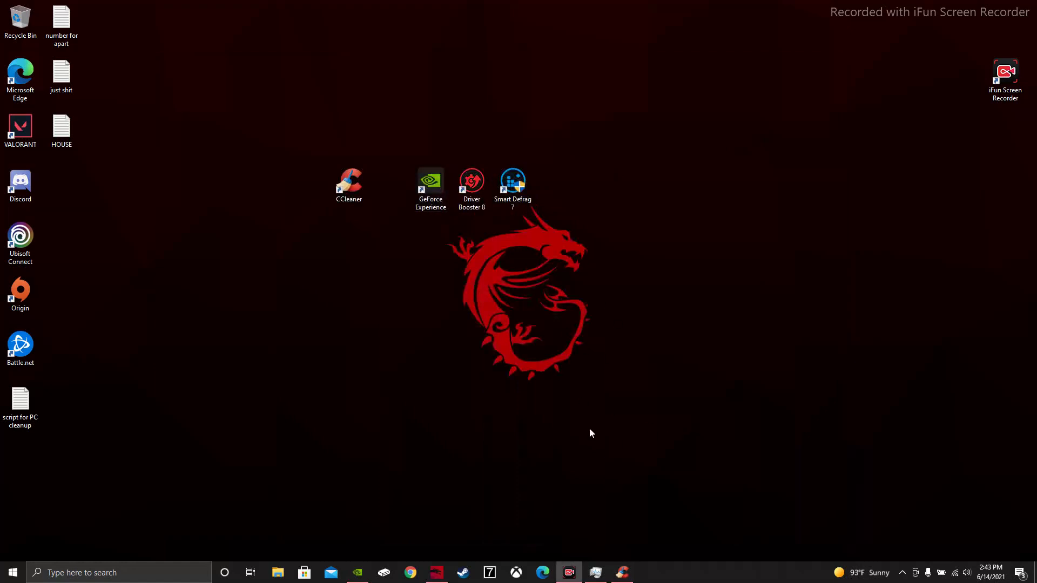
Step: Open GeForce Experience from its desktop shortcut
left_click_drag(424, 186, 466, 353)
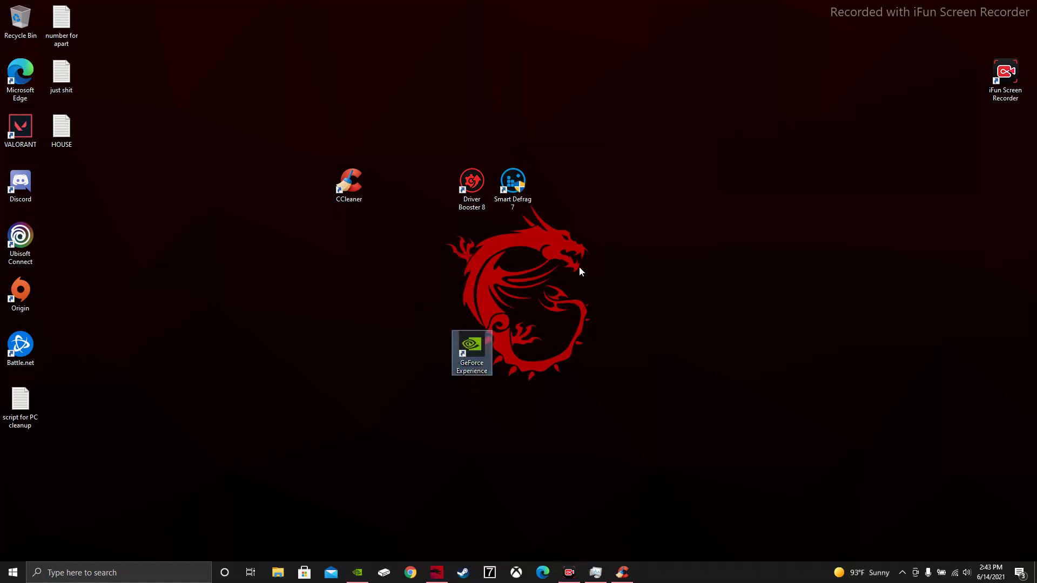
left_click_drag(474, 361, 430, 195)
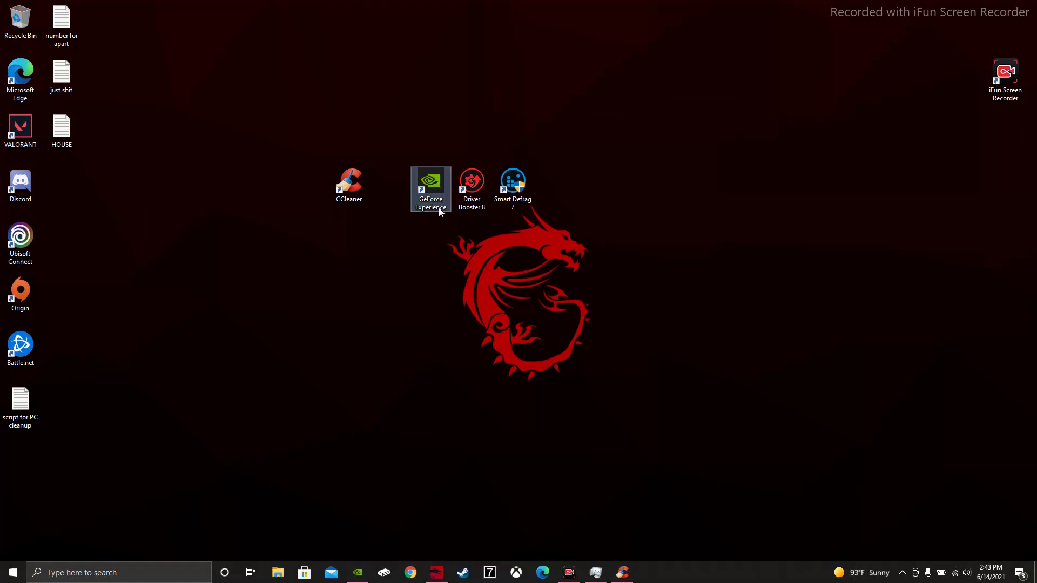
double_click(430, 189)
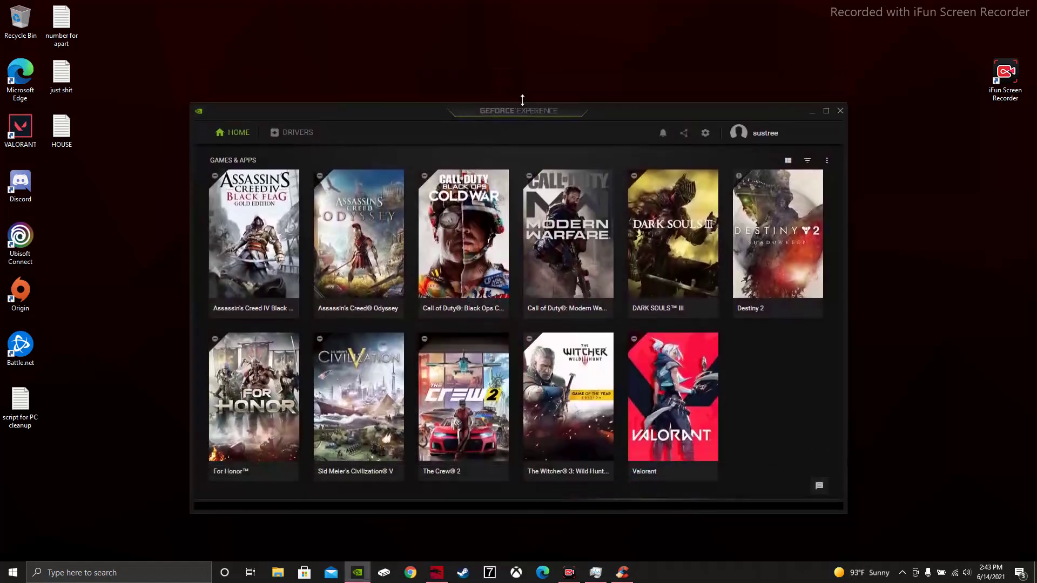
left_click_drag(437, 109, 727, 313)
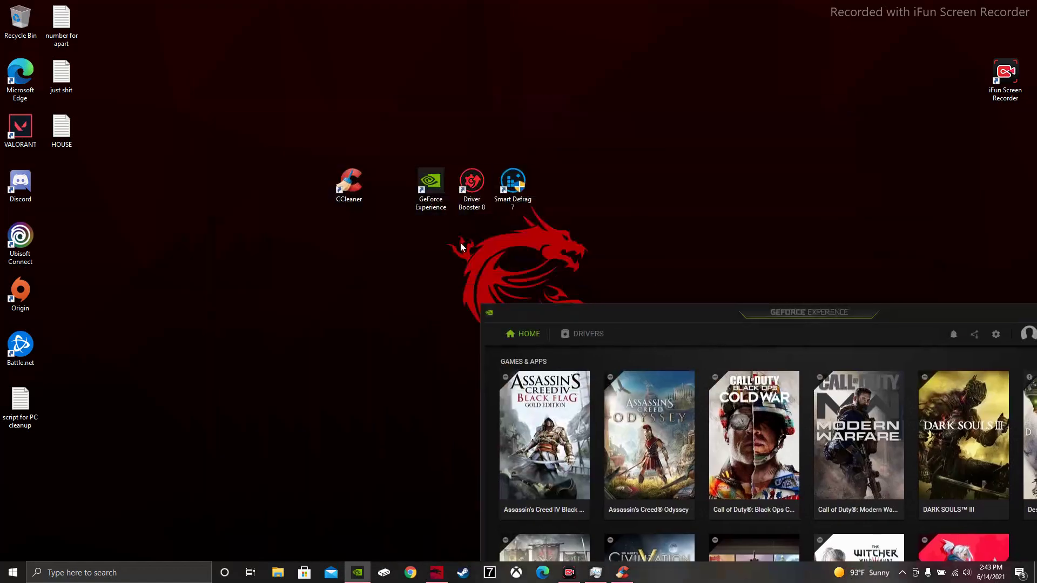
left_click_drag(637, 312, 356, 108)
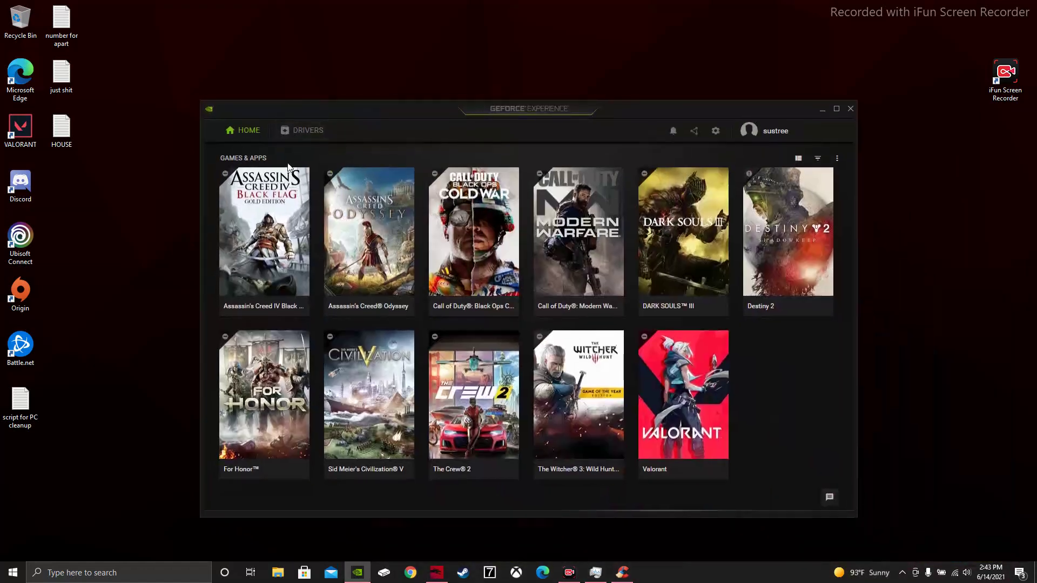
Step: Check the Game Ready Driver status and the Games & Apps settings, and close GeForce Experience
left_click(313, 137)
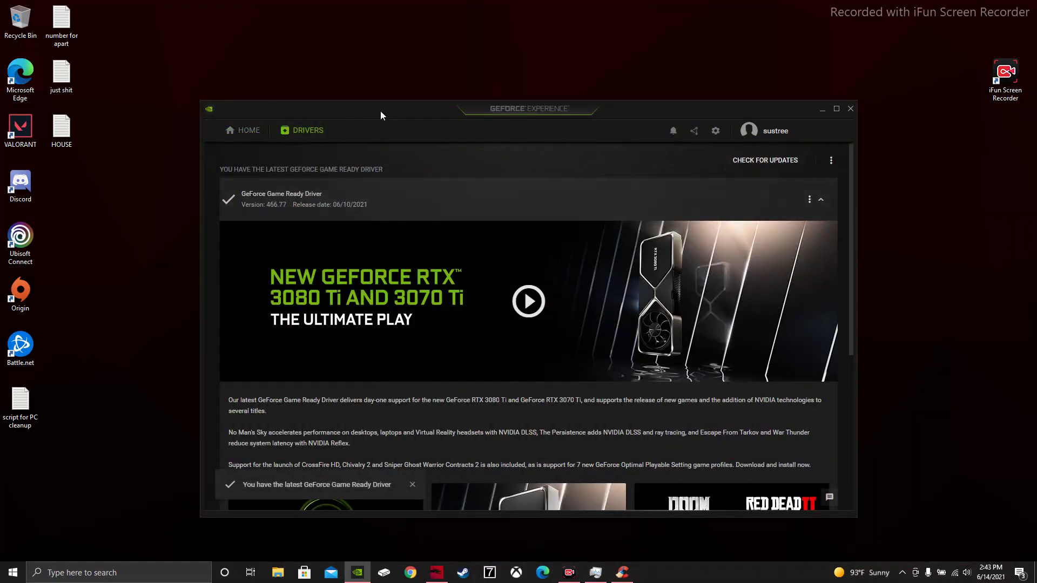
left_click_drag(370, 117, 356, 82)
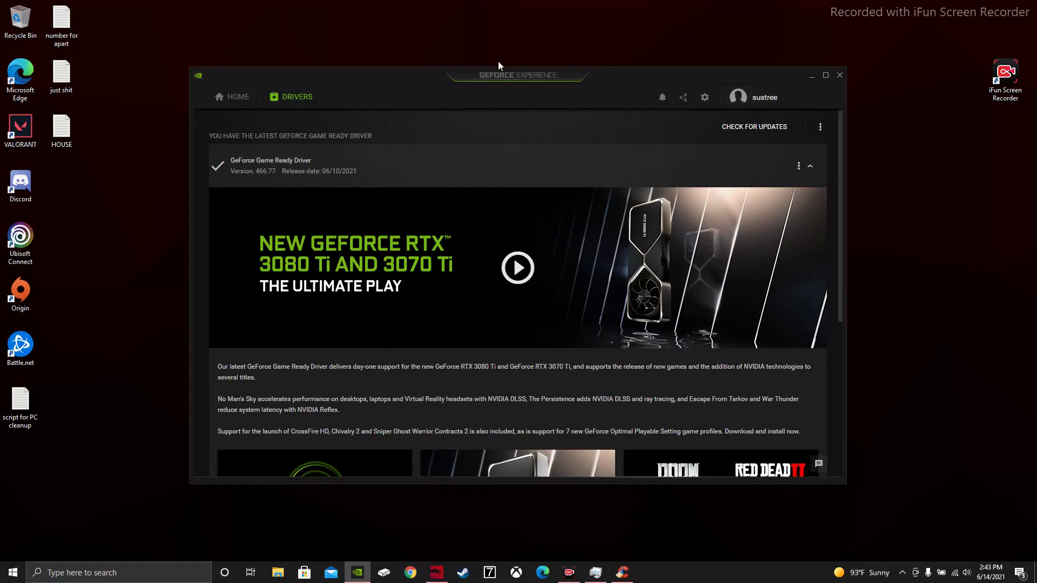
left_click(706, 98)
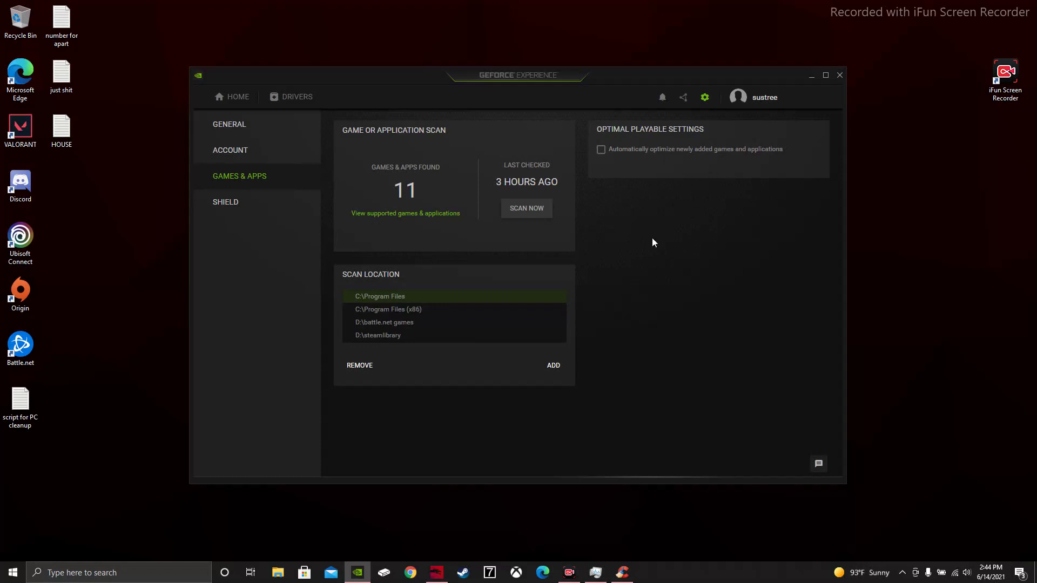
left_click(839, 75)
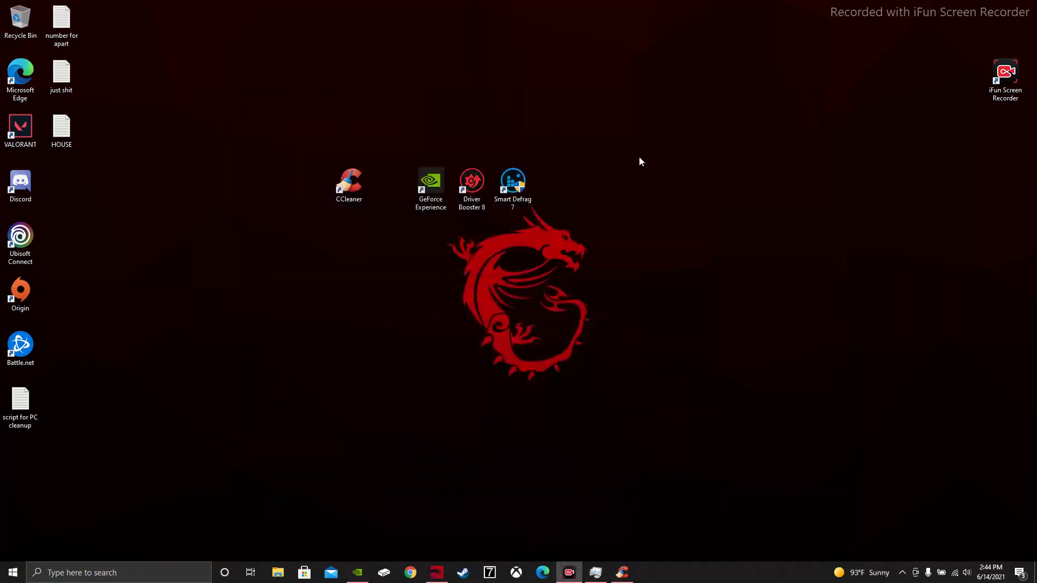
Step: Open Driver Booster 8 and look over its list of device drivers and its main menu options
double_click(471, 174)
left_click_drag(443, 136, 570, 256)
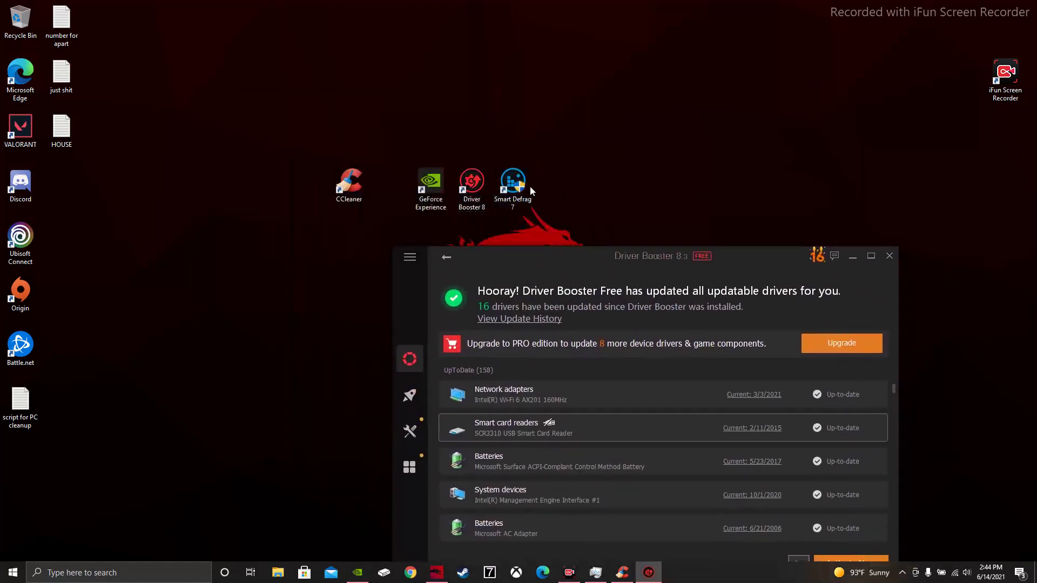
left_click_drag(569, 255, 458, 118)
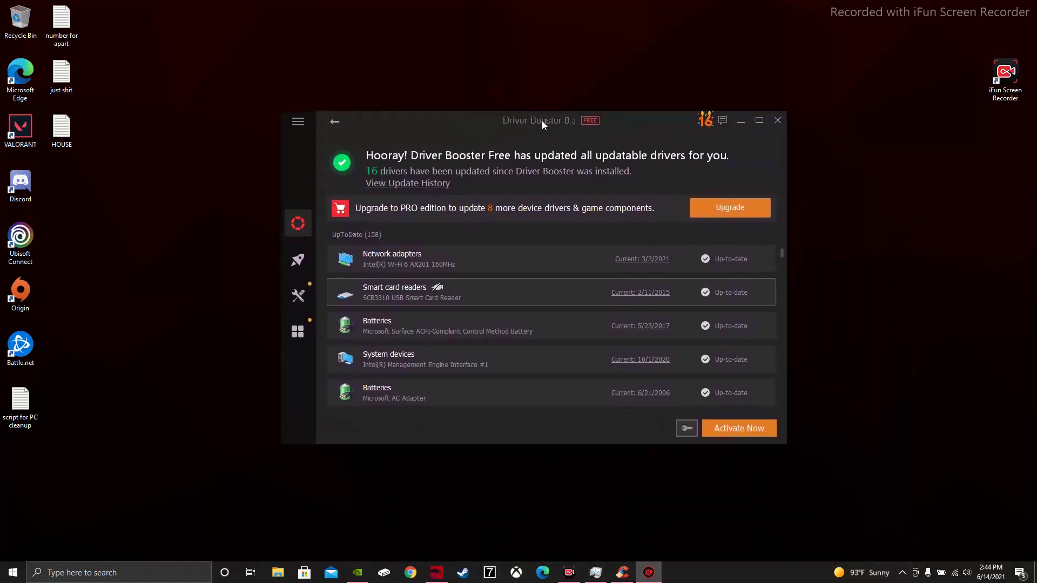
left_click_drag(500, 119, 528, 123)
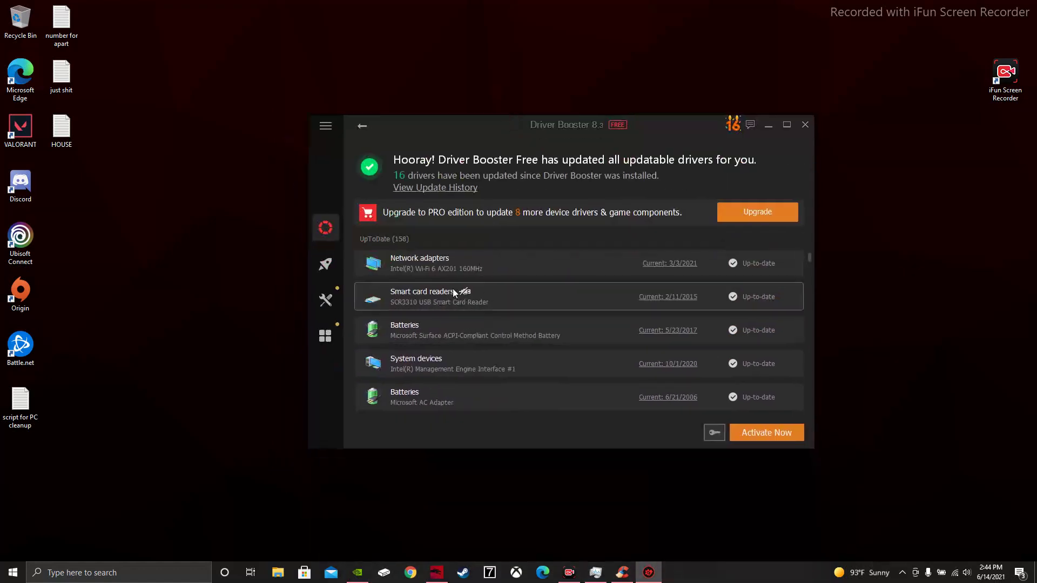
scroll(456, 269, "down", 3)
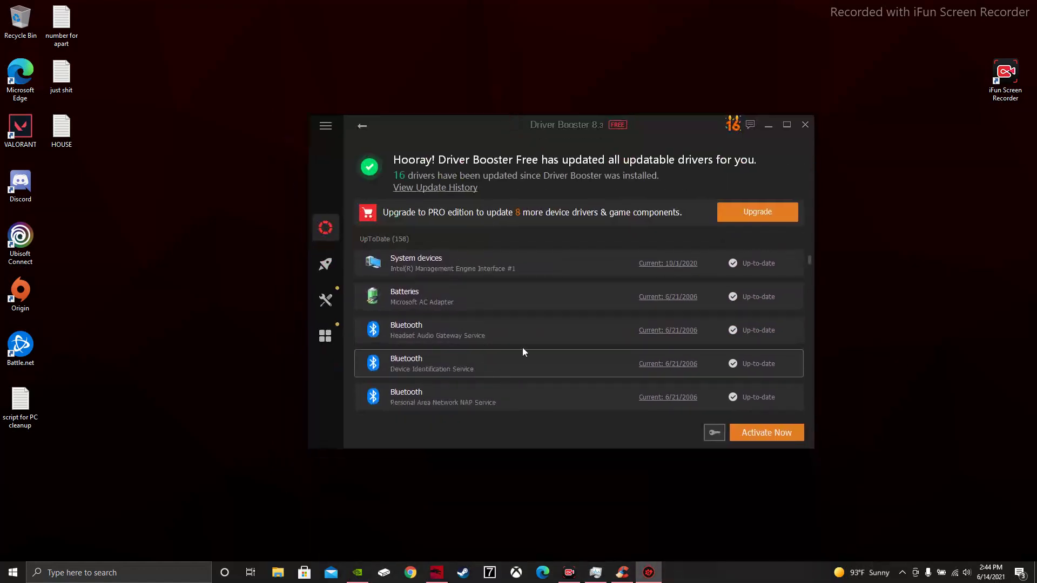
left_click_drag(448, 149, 431, 108)
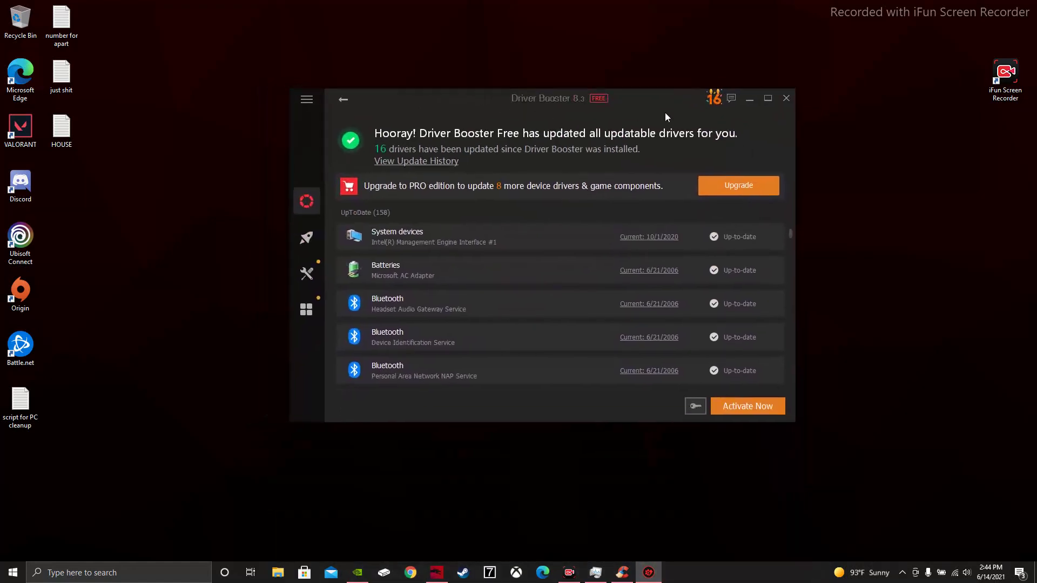
left_click(317, 103)
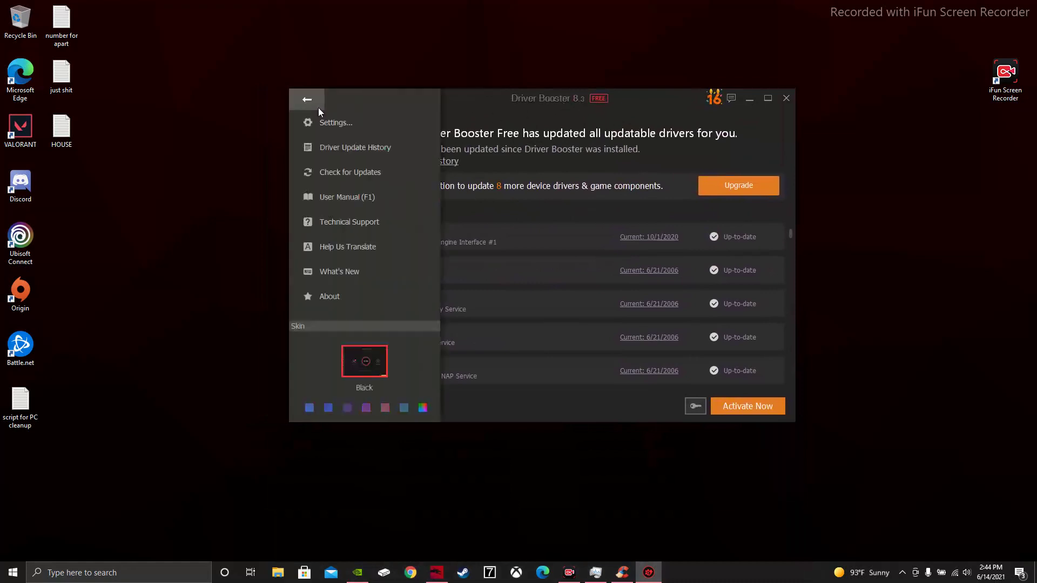
left_click(308, 101)
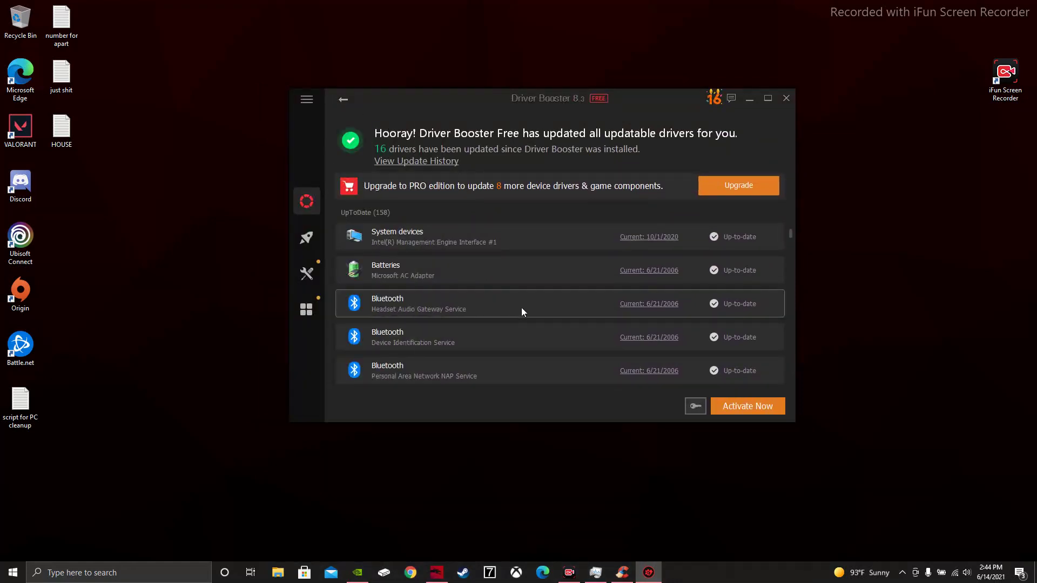
Step: Examine the components offered by the PRO edition and the first entries of the driver list, and minimize Driver Booster
mouse_move(493, 211)
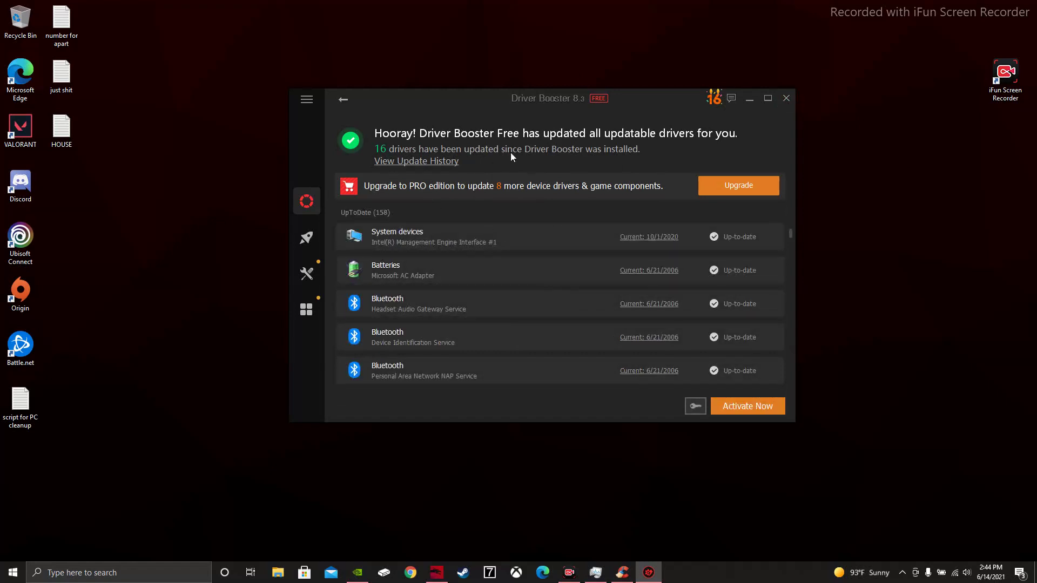
scroll(520, 233, "up", 2)
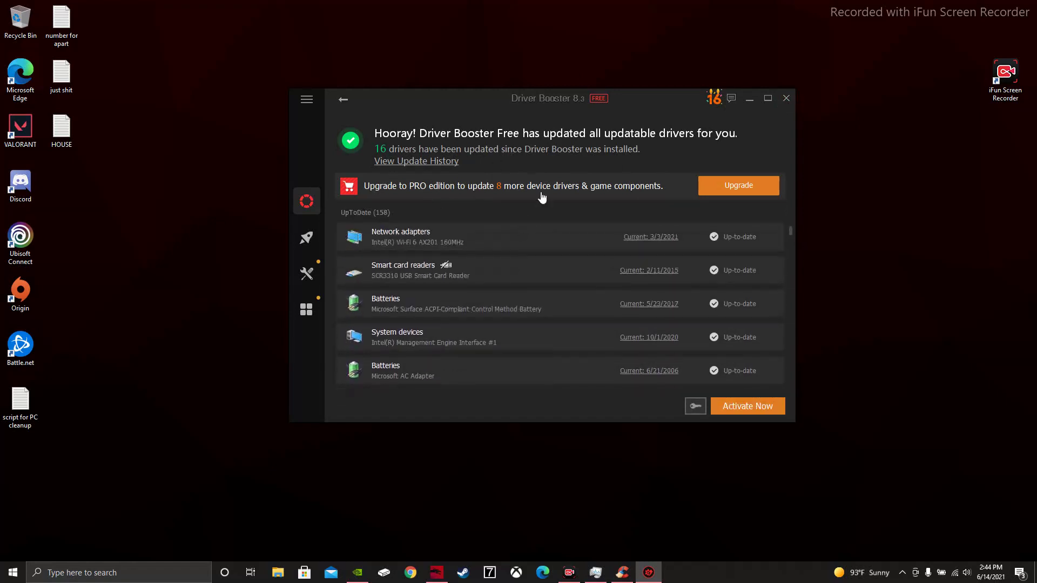
left_click(562, 195)
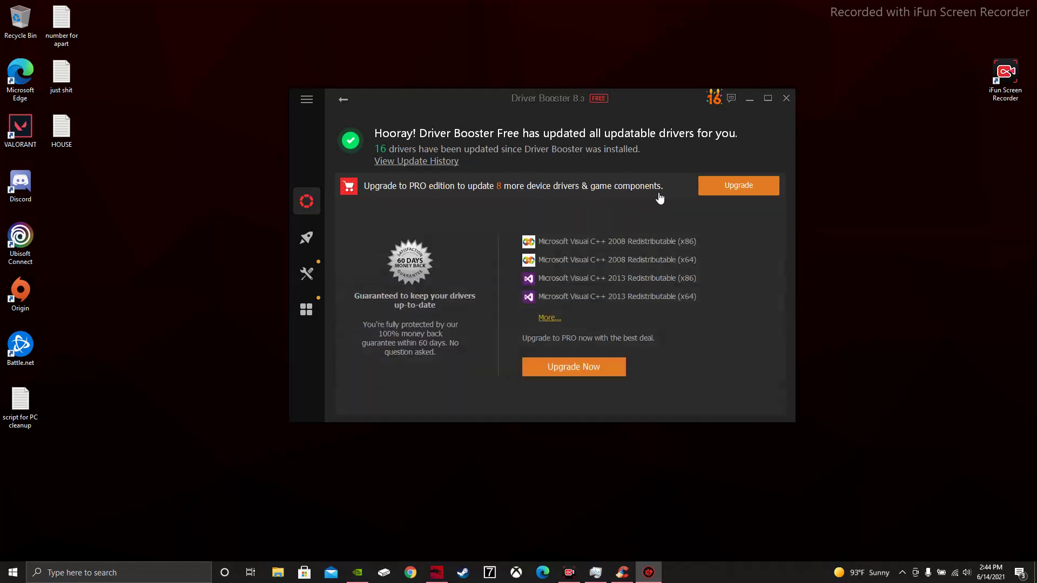
scroll(559, 244, "up", 3)
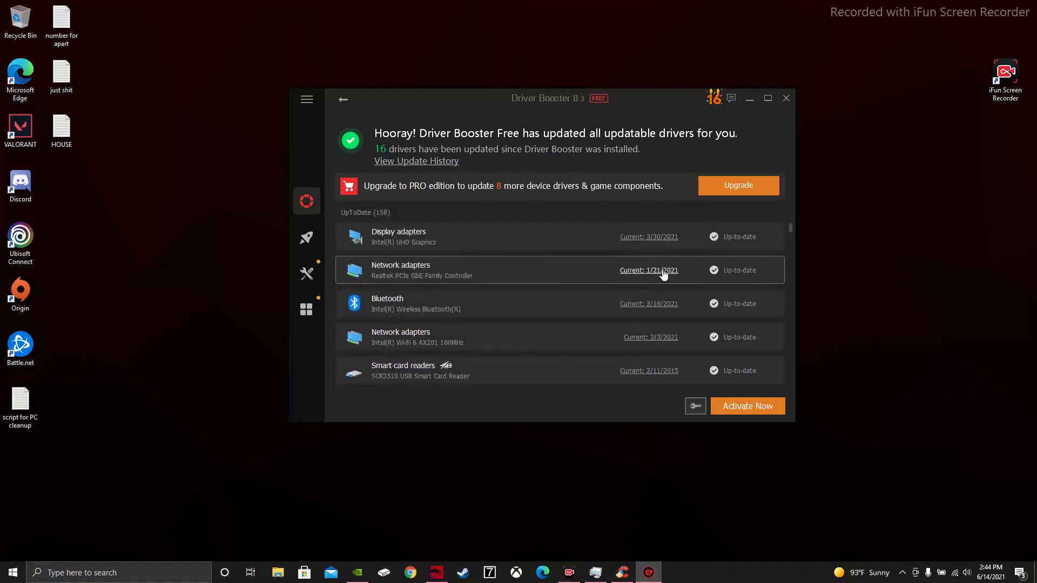
mouse_move(606, 197)
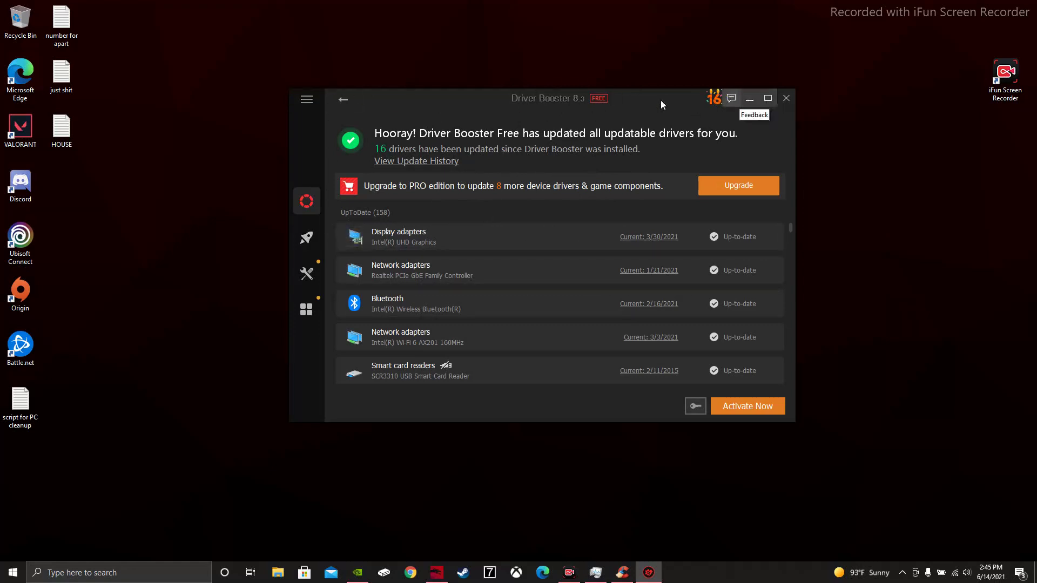
left_click_drag(574, 114, 543, 135)
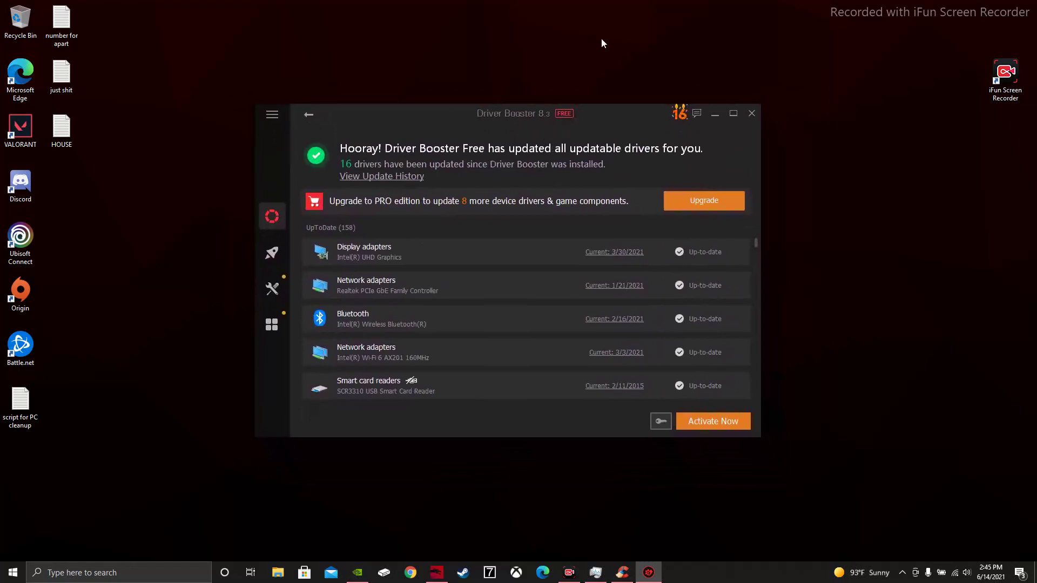
left_click_drag(417, 115, 446, 258)
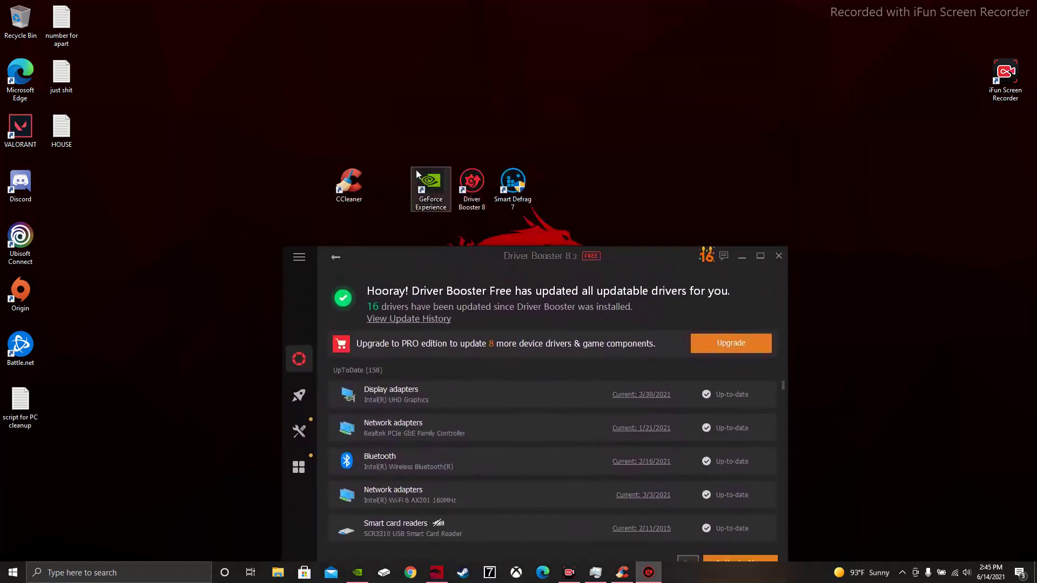
left_click_drag(560, 265, 510, 147)
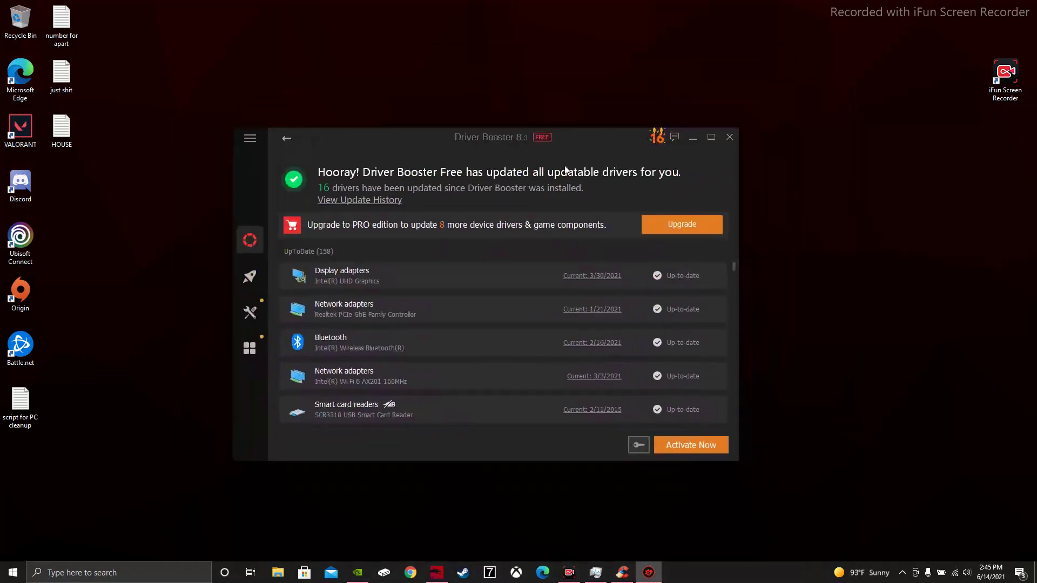
left_click(692, 139)
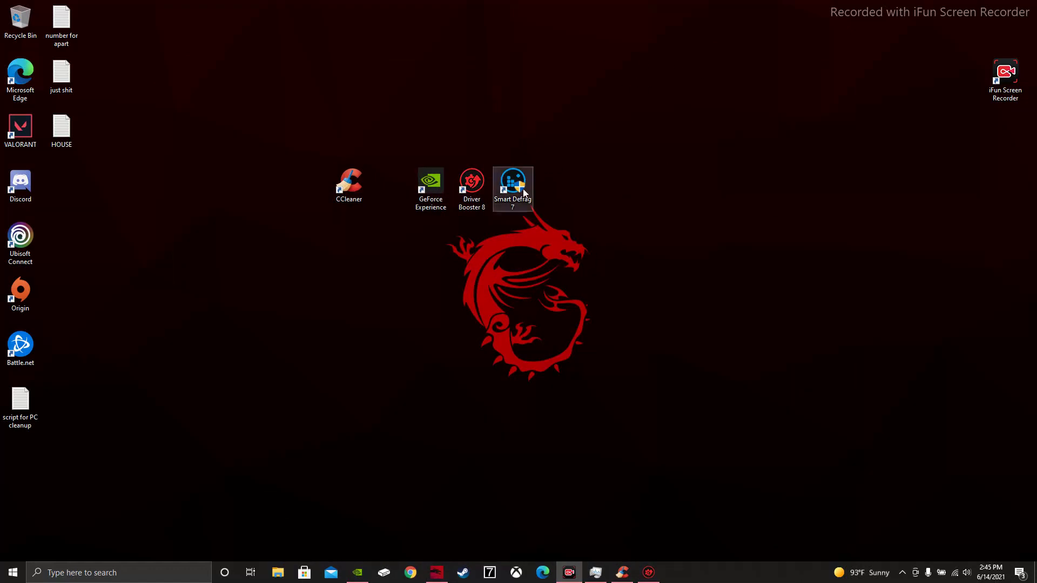
Step: Move the Smart Defrag 7 shortcut away from the other tool icons and open the program
left_click_drag(522, 189, 605, 190)
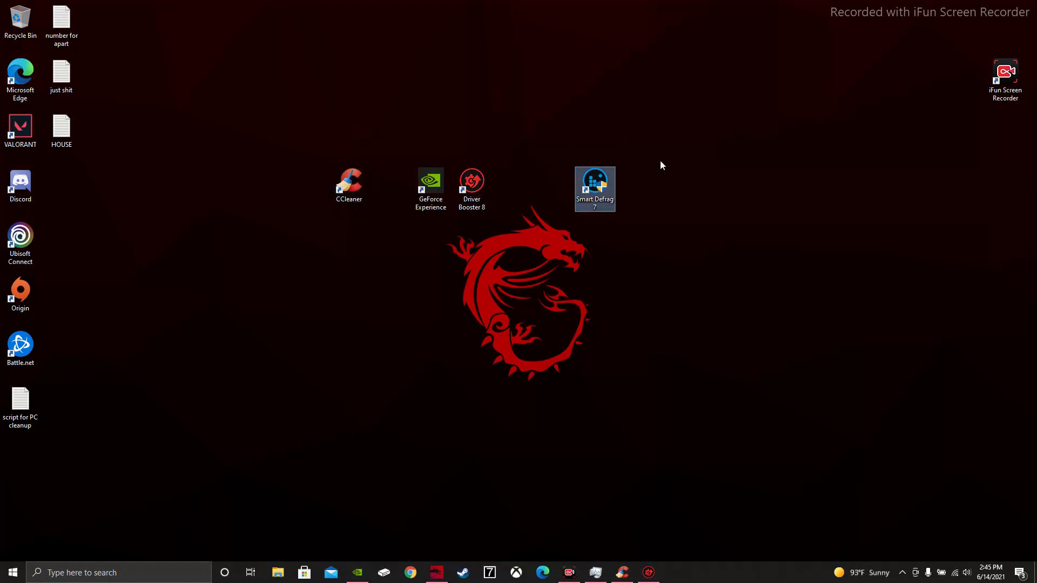
double_click(590, 186)
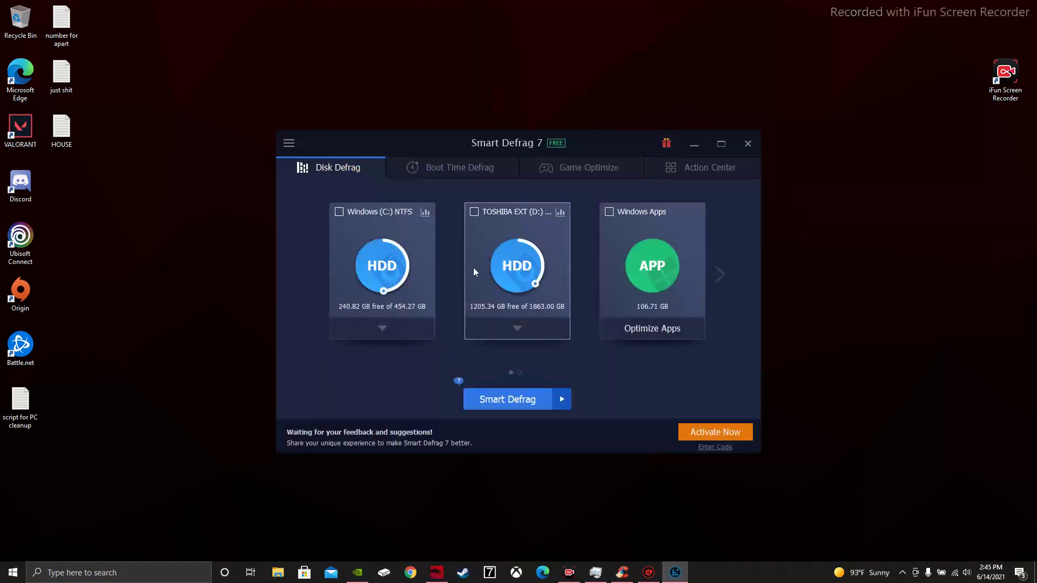
Step: Examine the defrag options for the Windows (C:) and TOSHIBA EXT (D:) drives, and minimize Smart Defrag
left_click(382, 328)
mouse_move(754, 332)
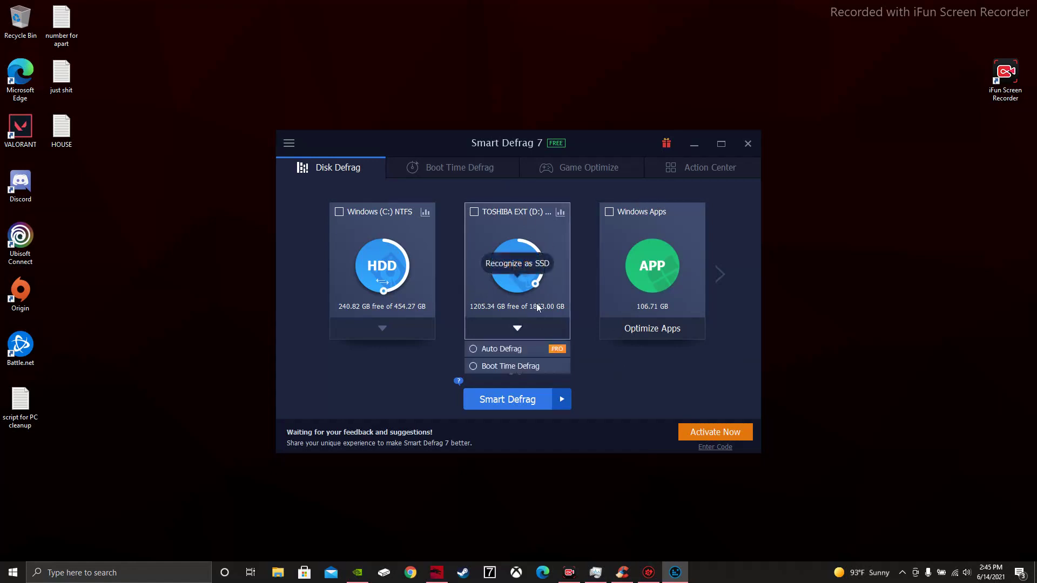
mouse_move(508, 336)
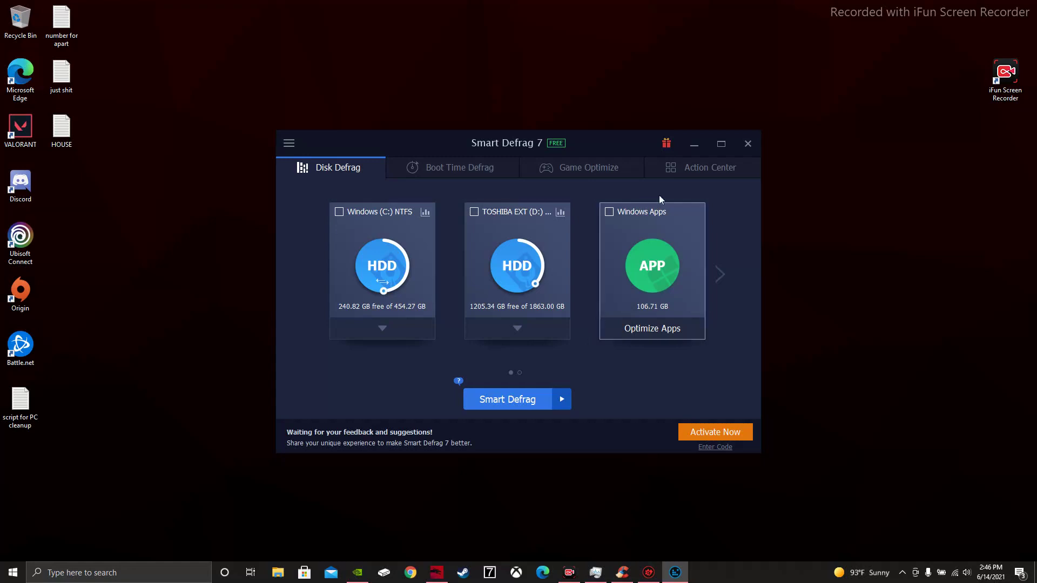
left_click(693, 143)
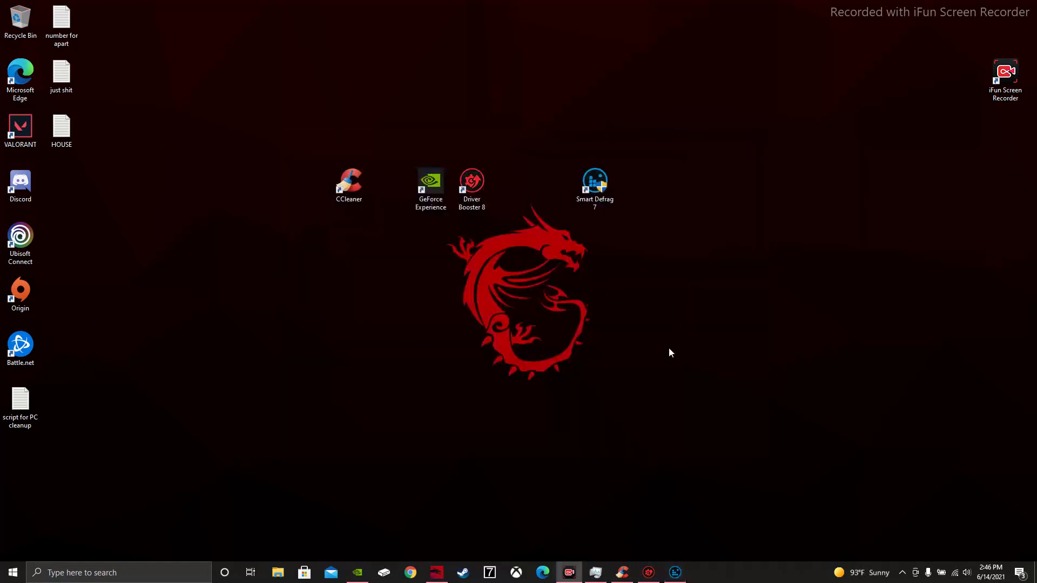
Step: Open Task Manager and look through the running apps and the list of background processes
right_click(751, 565)
left_click(771, 528)
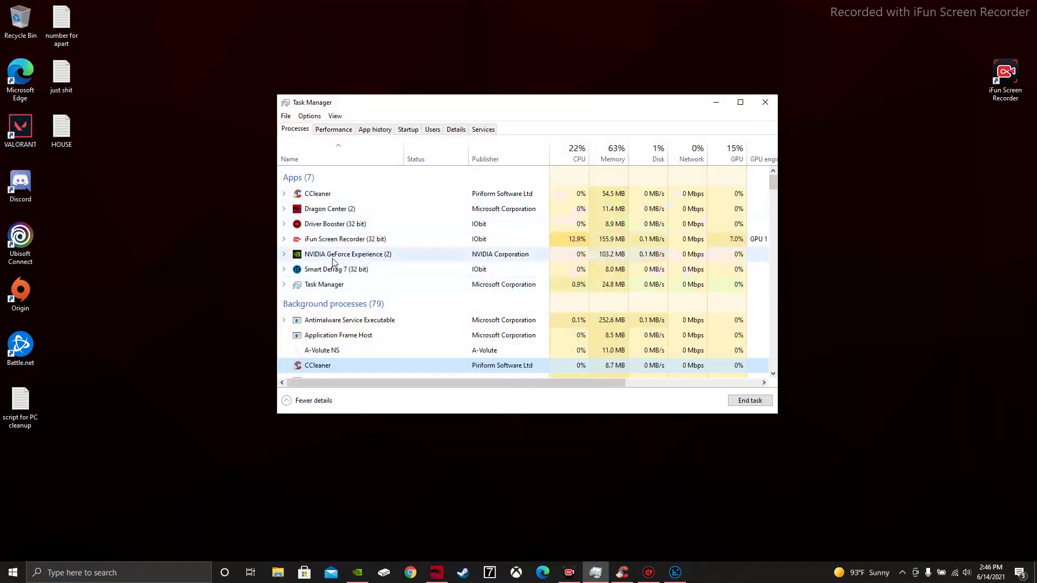
scroll(333, 259, "down", 1)
scroll(333, 263, "down", 4)
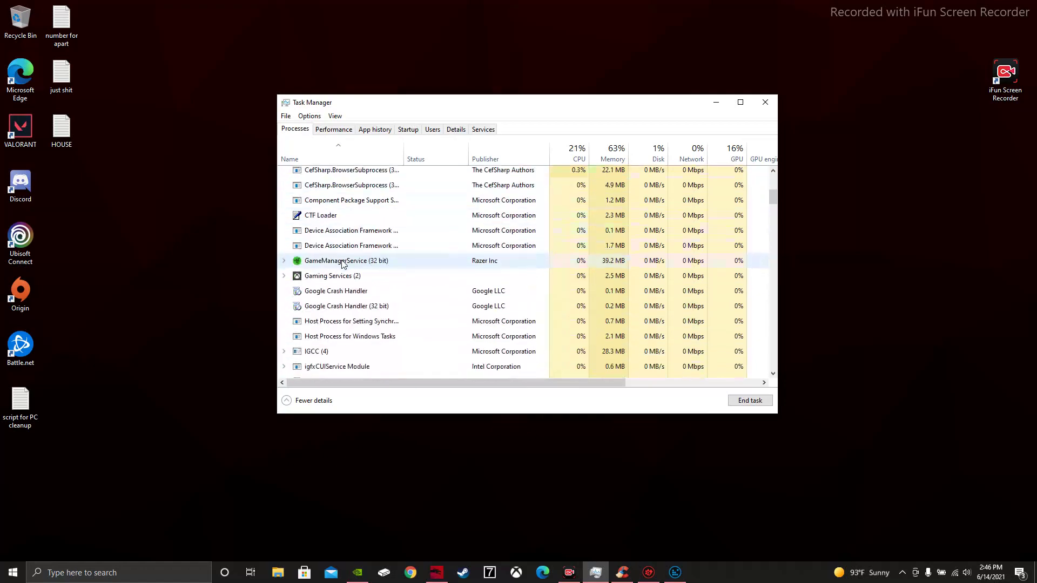
scroll(344, 257, "up", 2)
left_click_drag(446, 111, 400, 116)
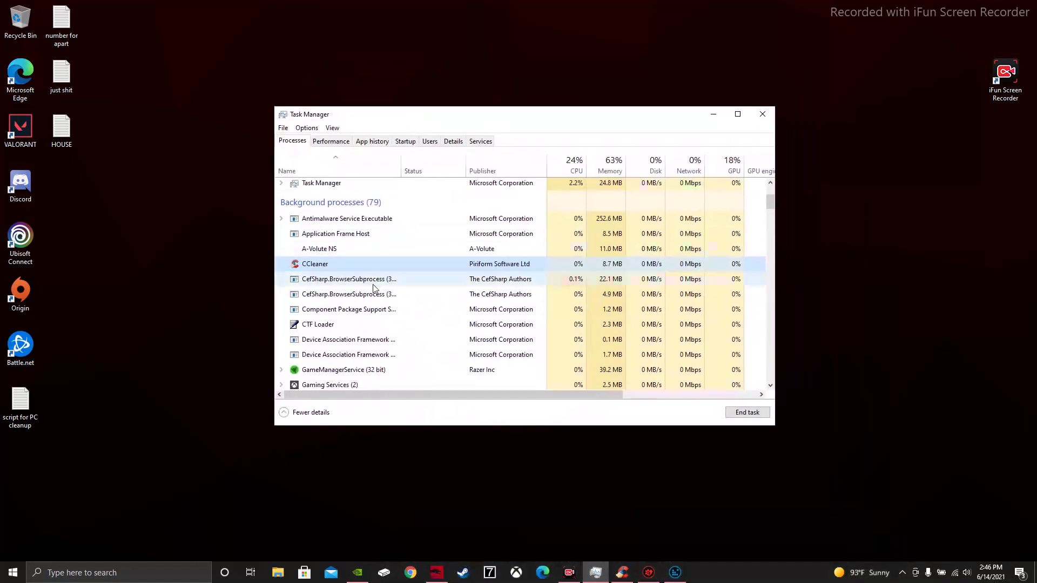
scroll(369, 292, "down", 1)
scroll(532, 281, "down", 4)
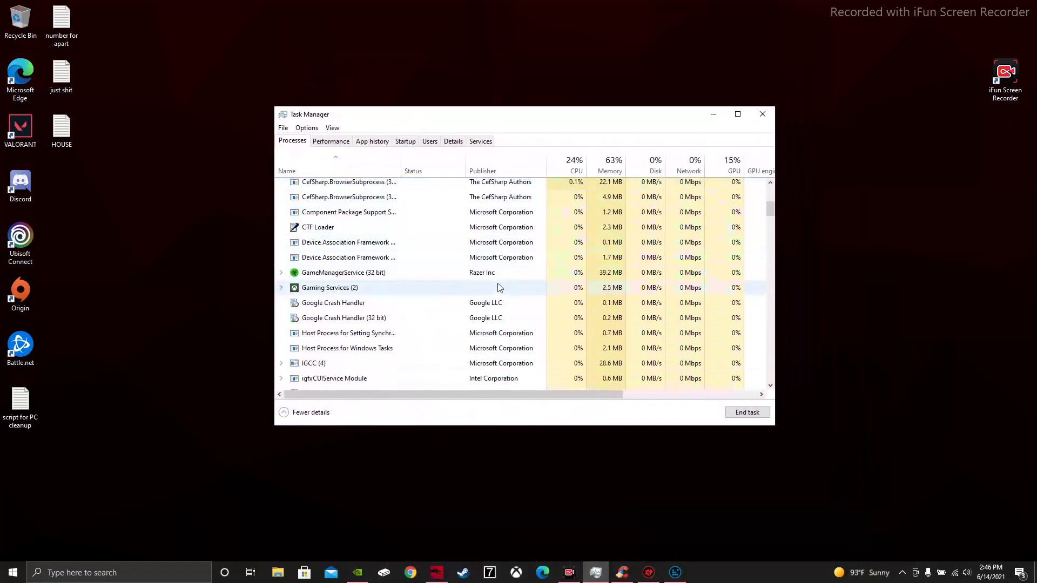
scroll(510, 279, "down", 7)
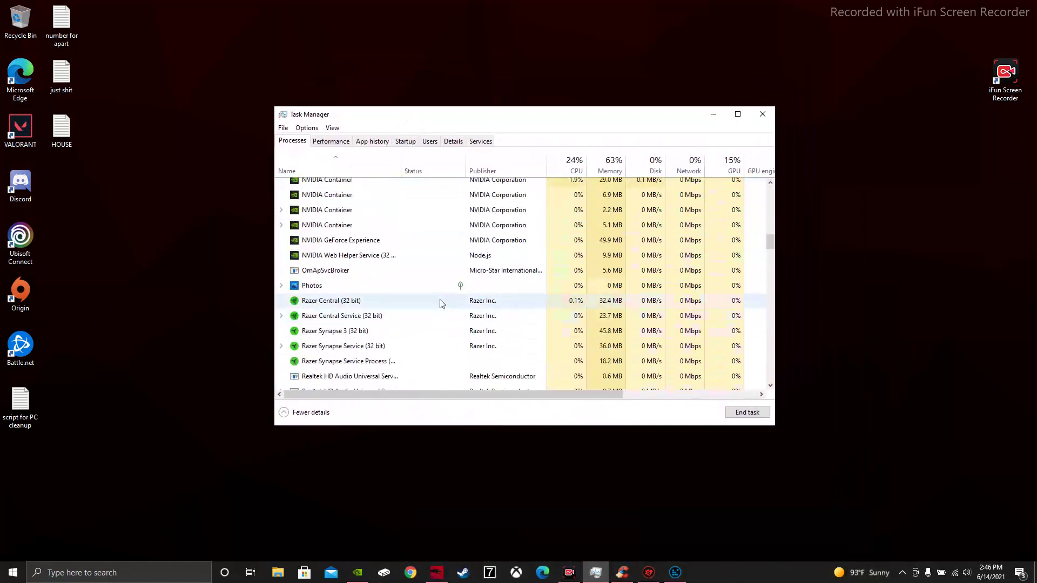
scroll(465, 340, "down", 10)
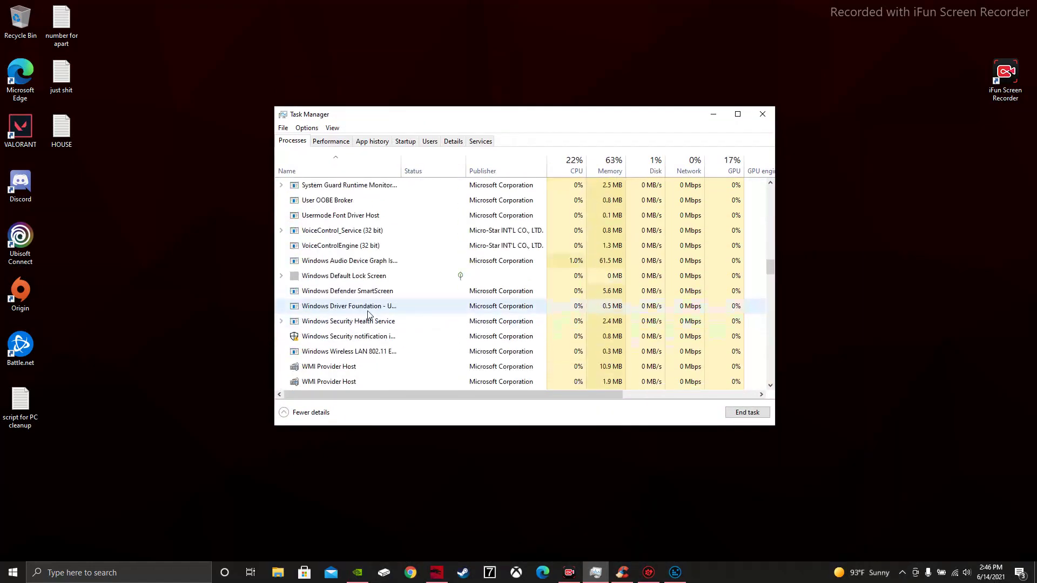
Step: Find the Photos app among the background processes and end its task
scroll(410, 319, "up", 8)
scroll(340, 259, "up", 1)
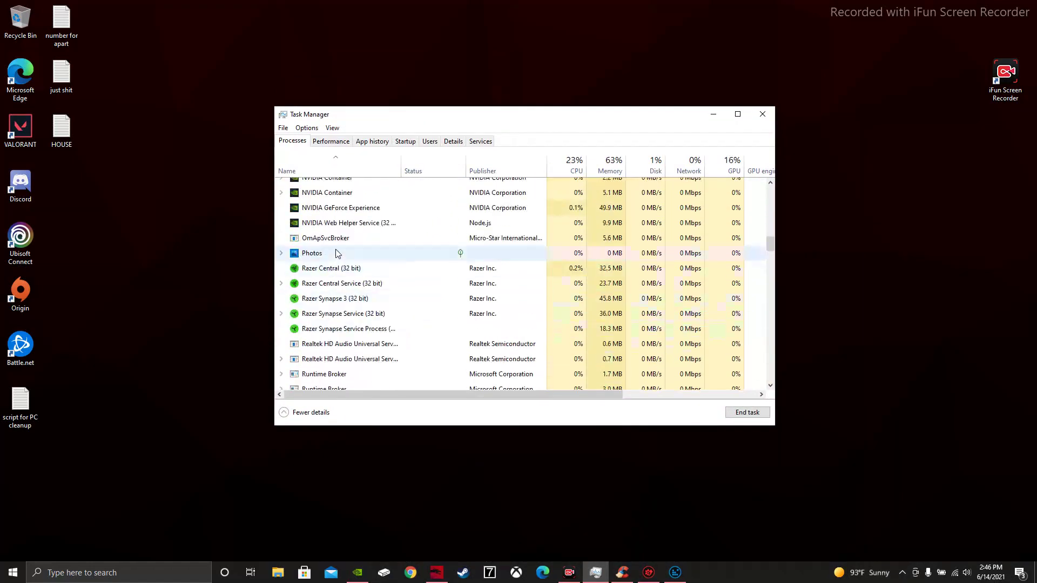
scroll(340, 254, "down", 1)
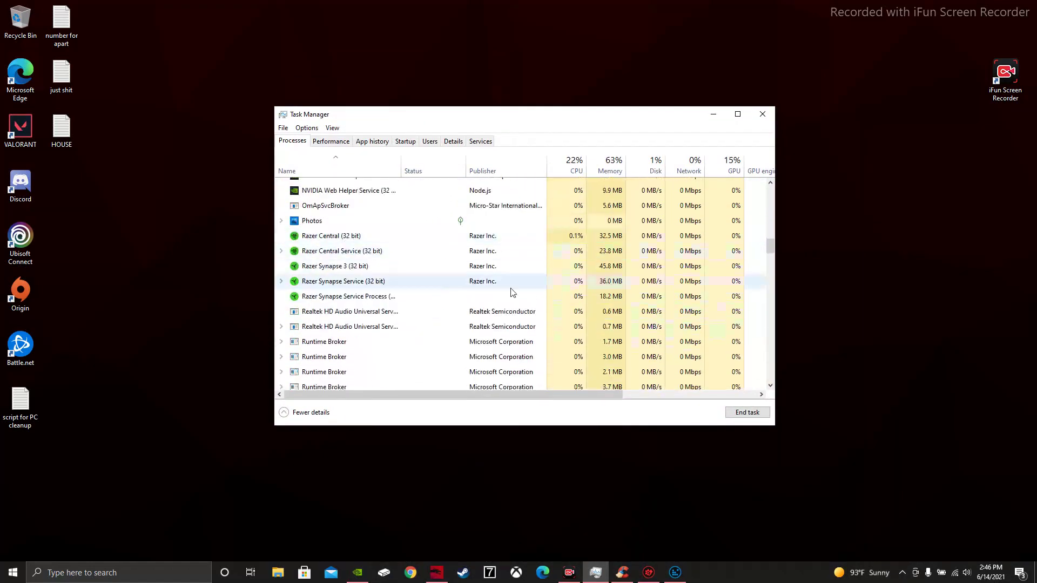
right_click(396, 228)
left_click(429, 248)
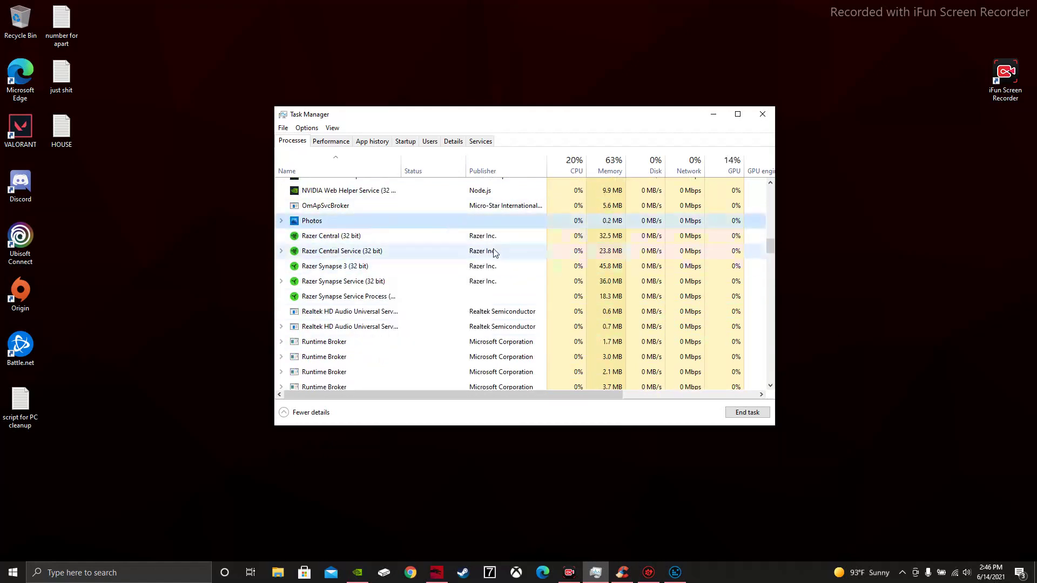
Step: End the Your Phone and Xbox Console Companion background processes
scroll(476, 238, "down", 4)
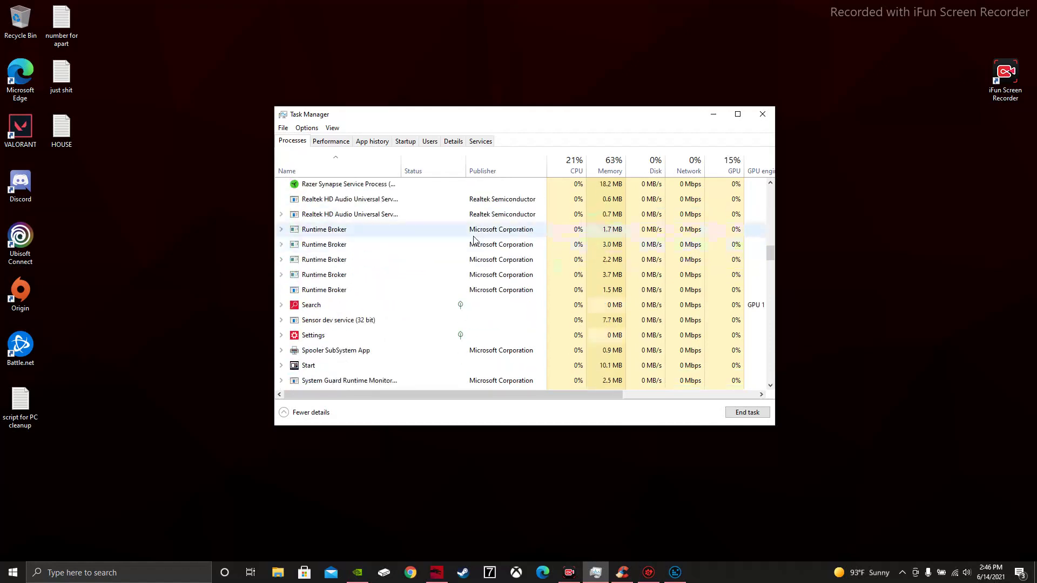
scroll(372, 292, "down", 6)
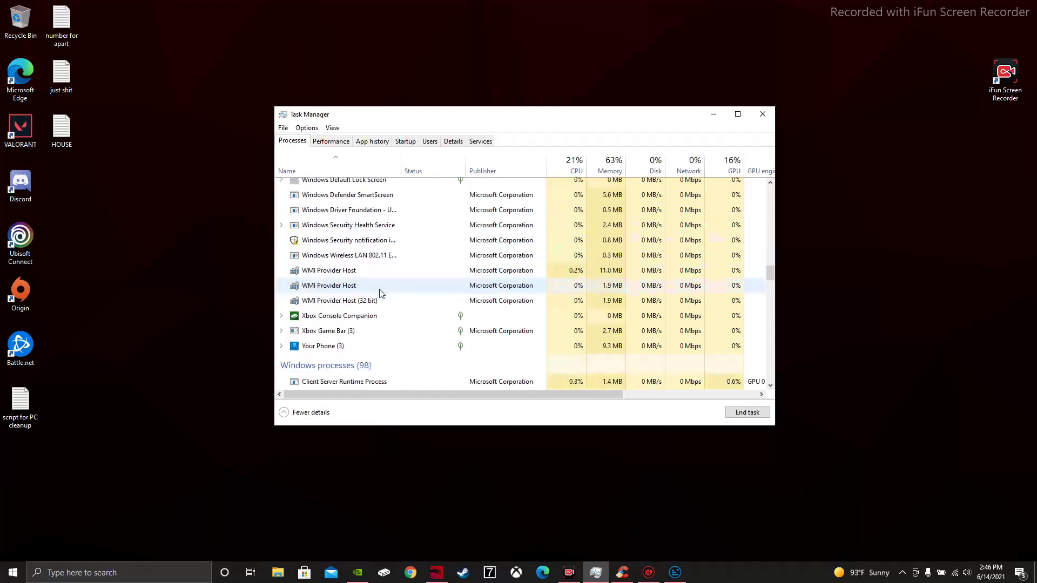
right_click(346, 314)
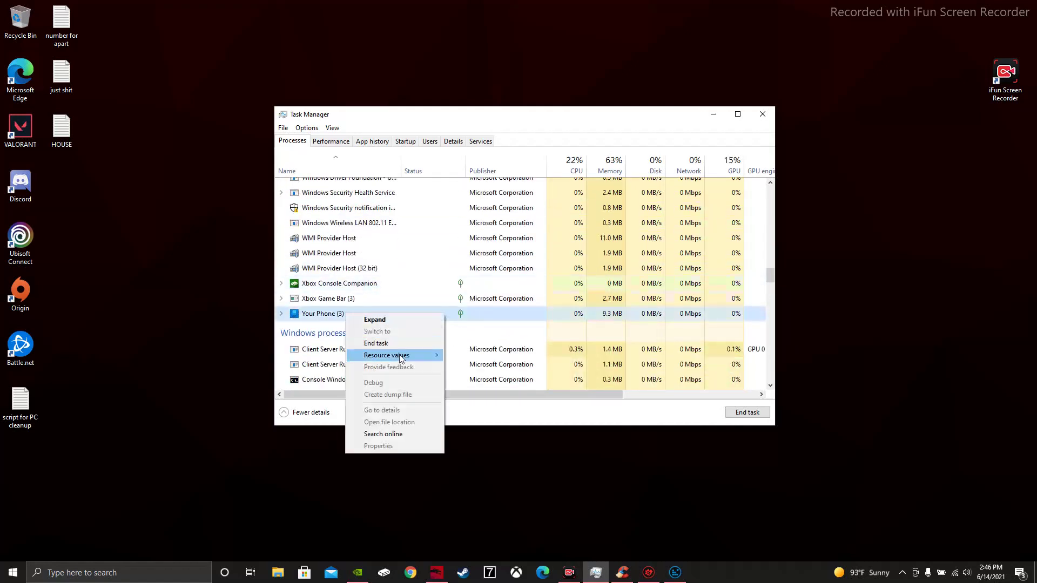
left_click(400, 345)
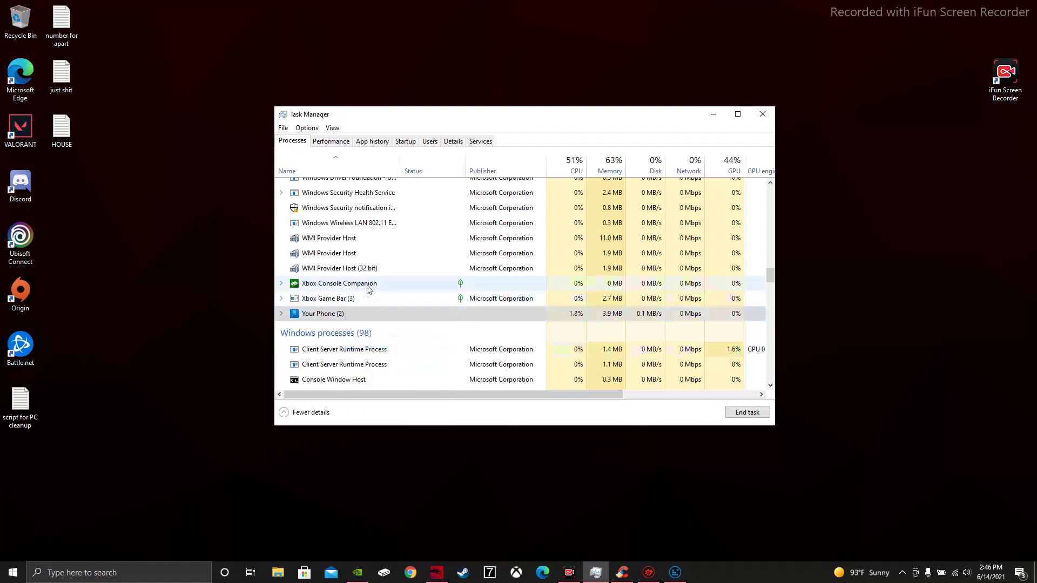
right_click(367, 284)
left_click(435, 317)
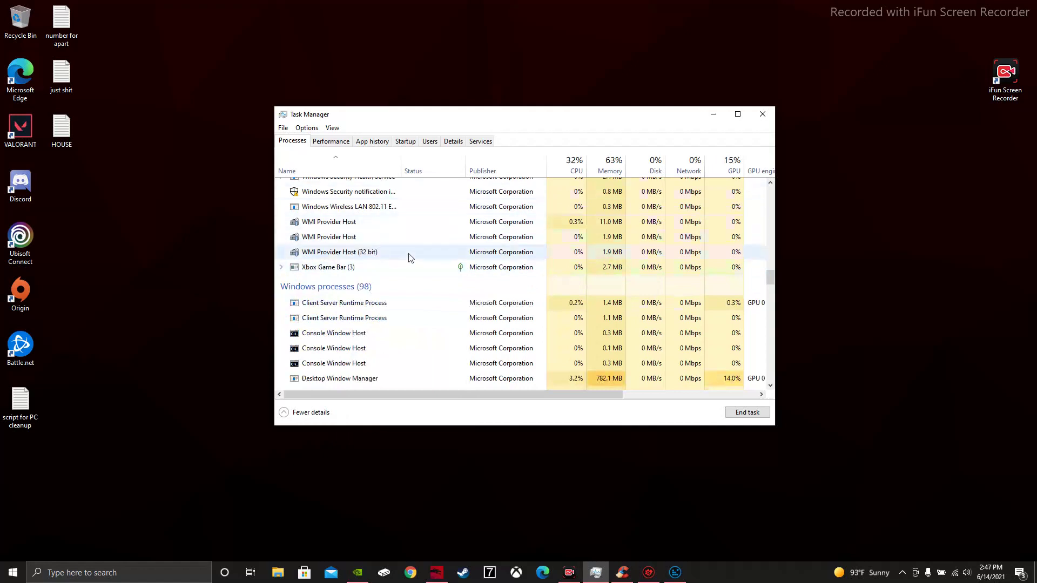
Step: Review the performance, app history and startup information, and disable Spotify as a startup program
left_click(333, 142)
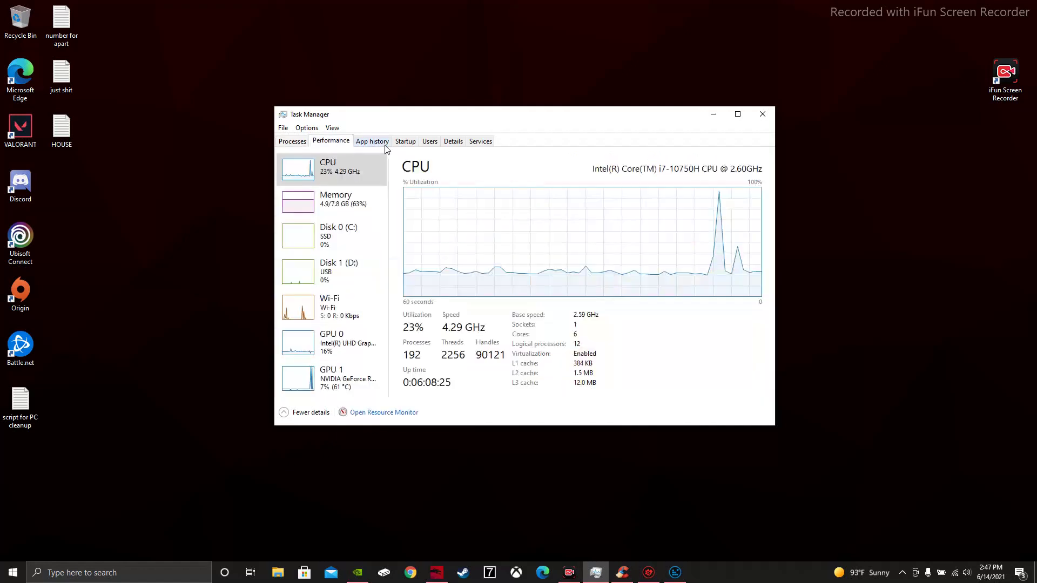
left_click(384, 143)
left_click(403, 143)
left_click(432, 141)
left_click(404, 141)
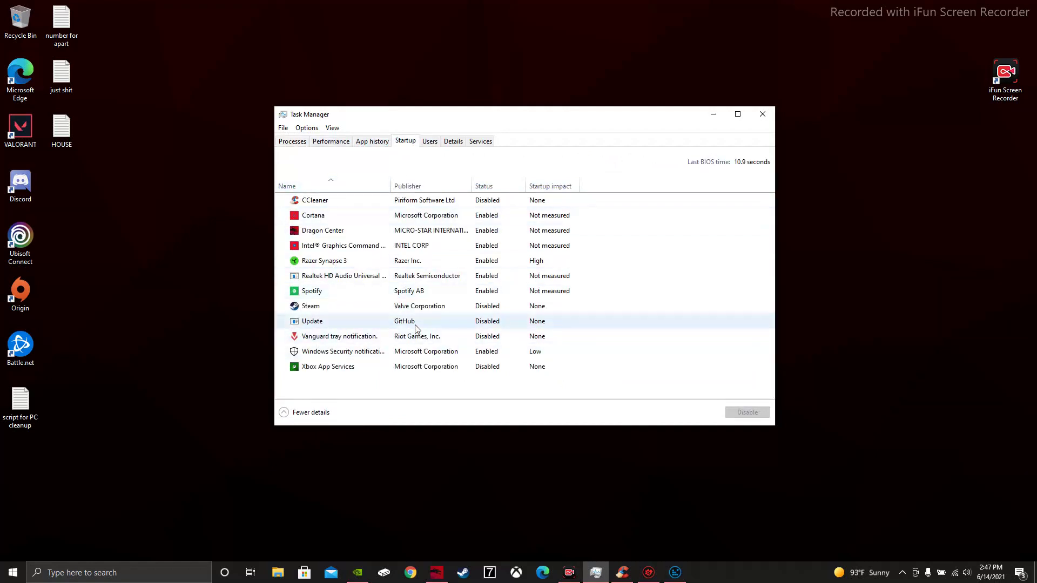
right_click(399, 289)
left_click(459, 292)
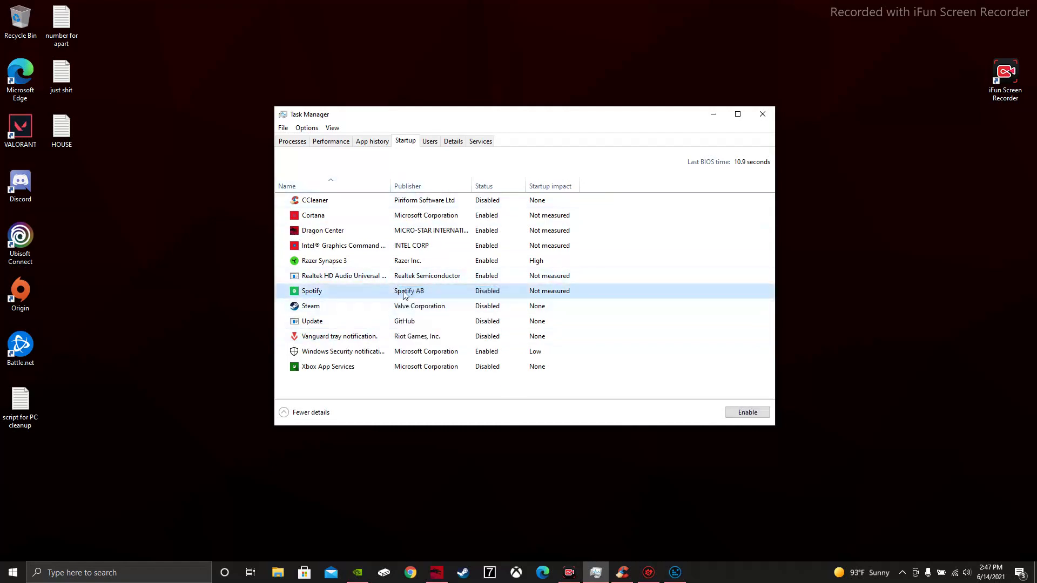
Step: Look over the users, the services and the full detailed process list, and close Task Manager
left_click(431, 141)
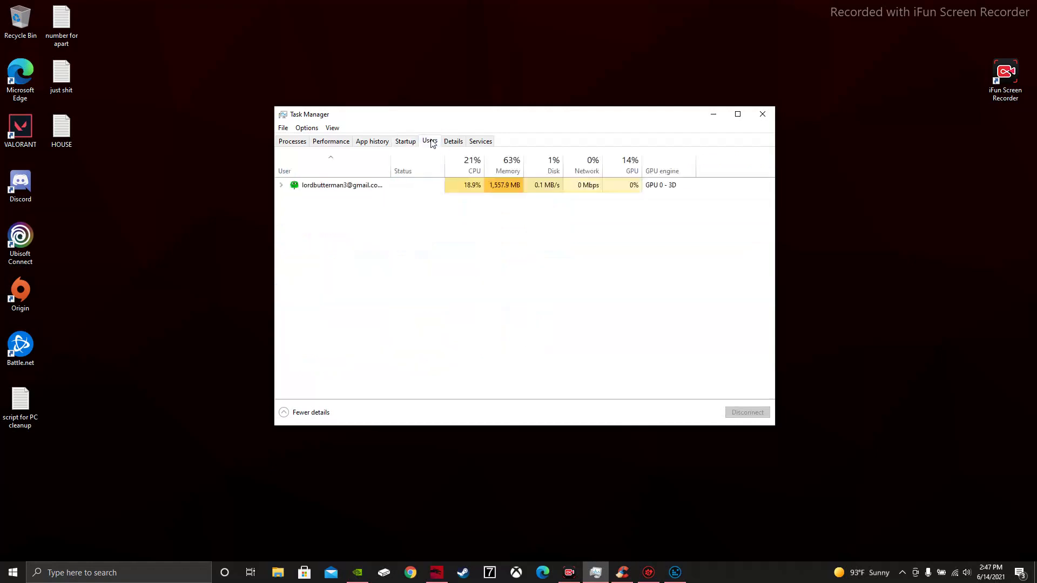
left_click(451, 142)
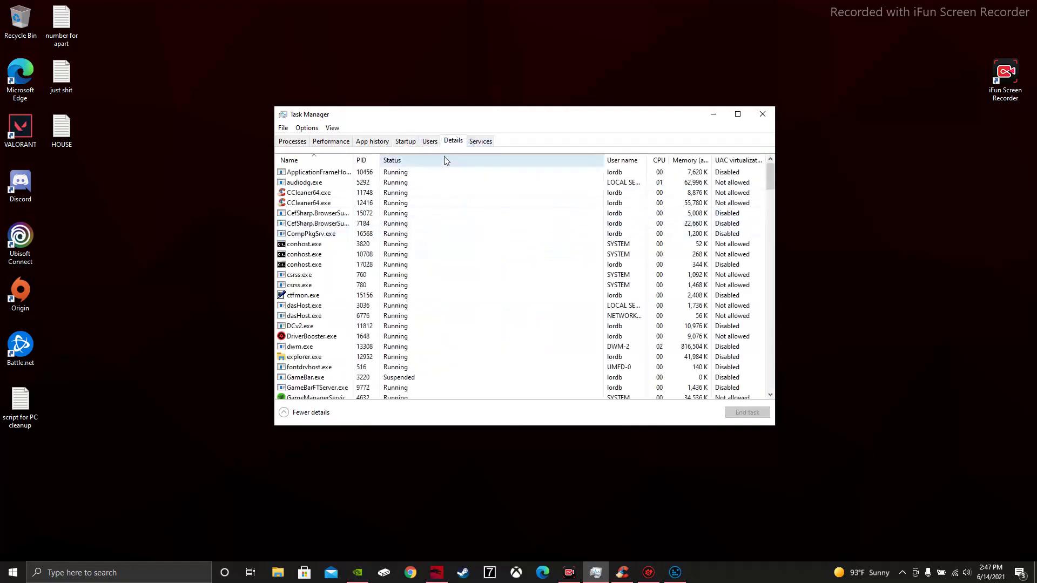
left_click(478, 142)
left_click(463, 142)
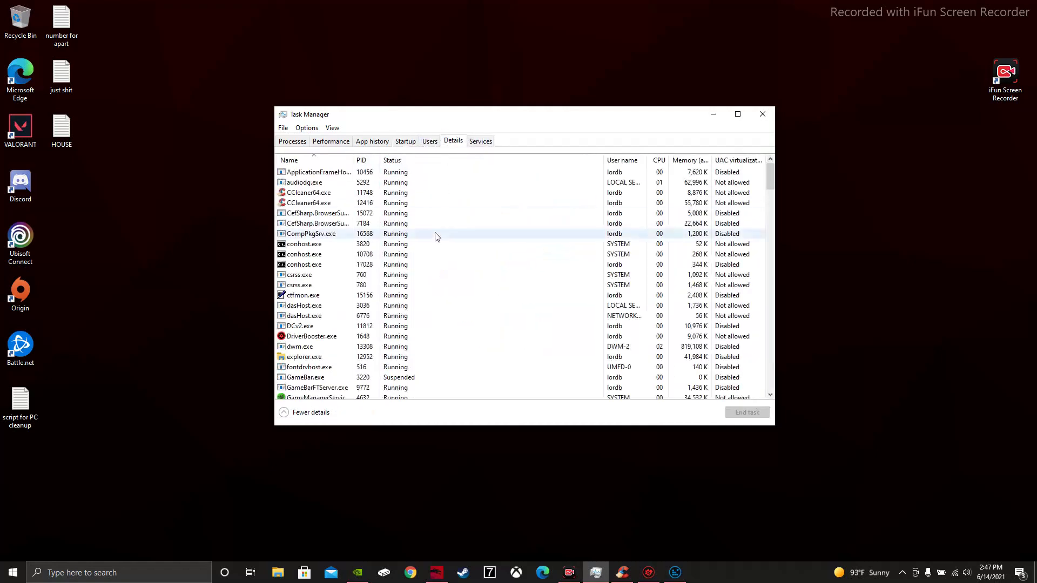
scroll(346, 205, "down", 8)
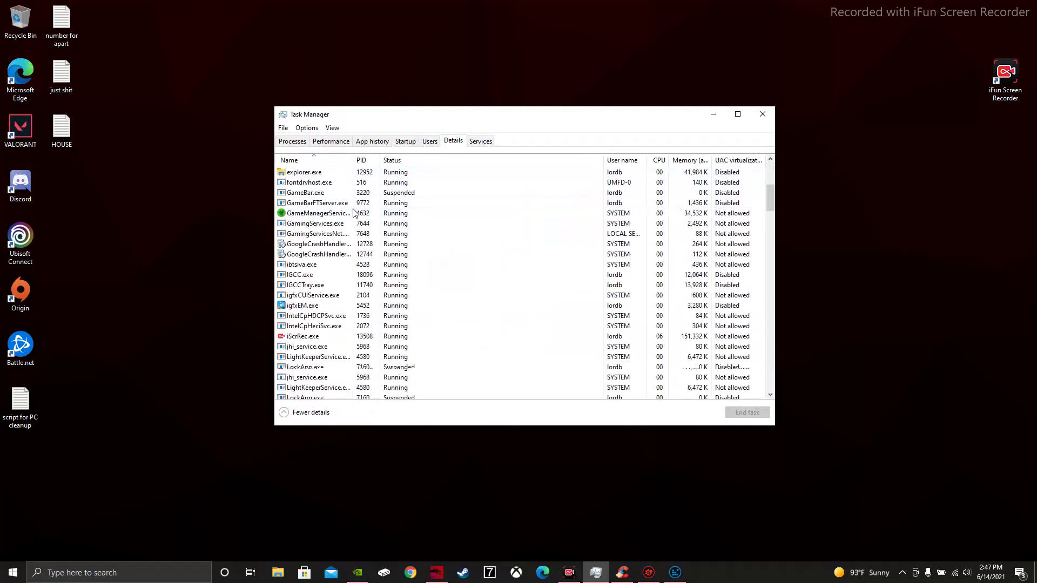
scroll(332, 273, "down", 20)
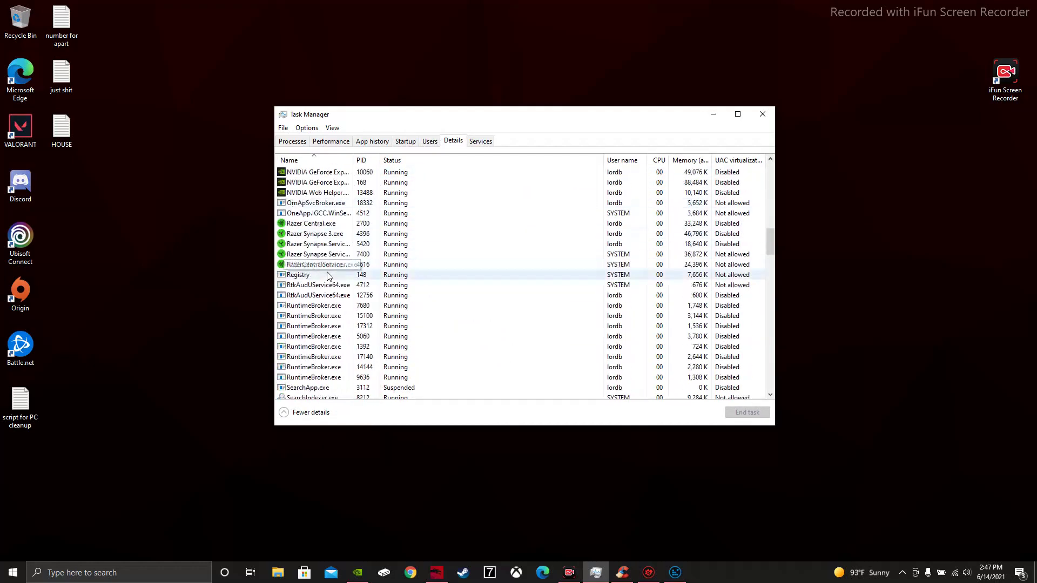
scroll(333, 261, "down", 15)
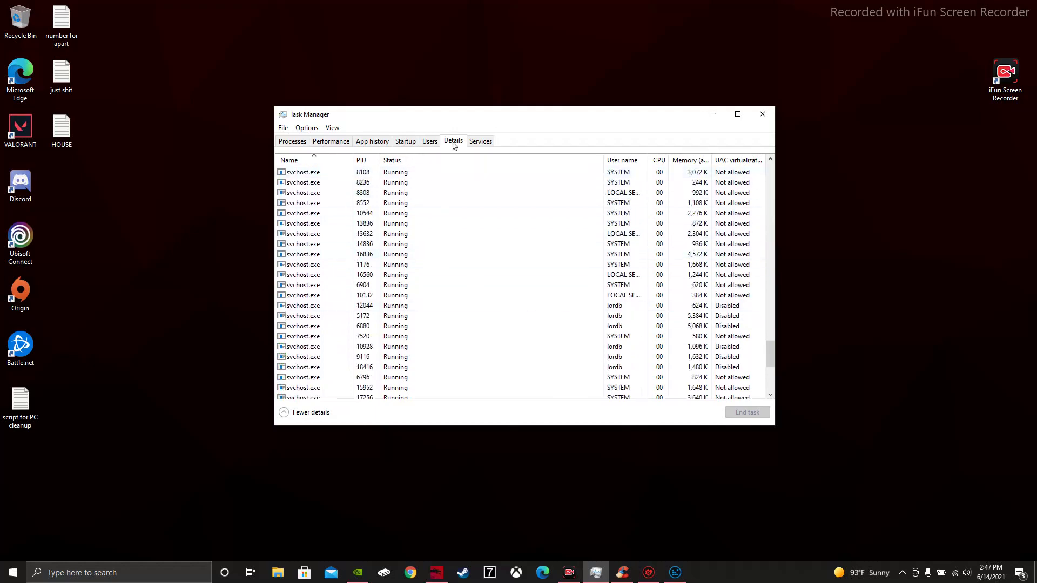
scroll(386, 271, "down", 7)
left_click_drag(770, 381, 759, 162)
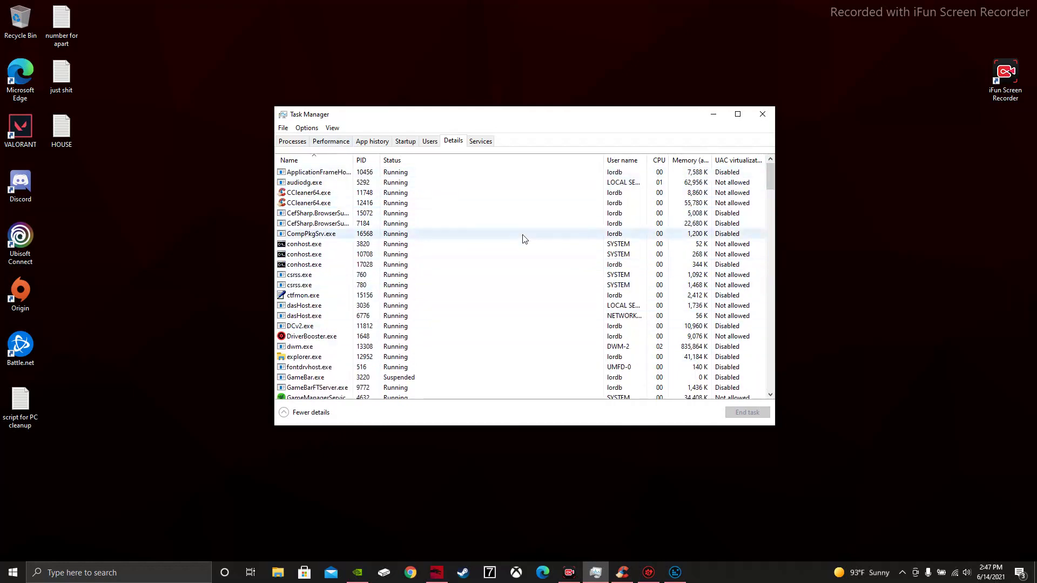
left_click_drag(332, 117, 320, 123)
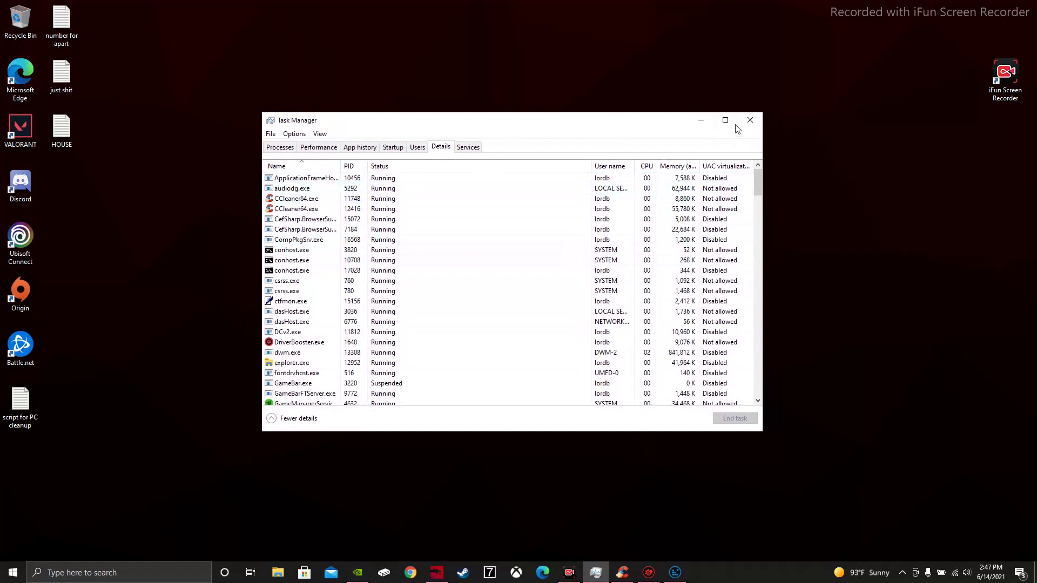
left_click(757, 118)
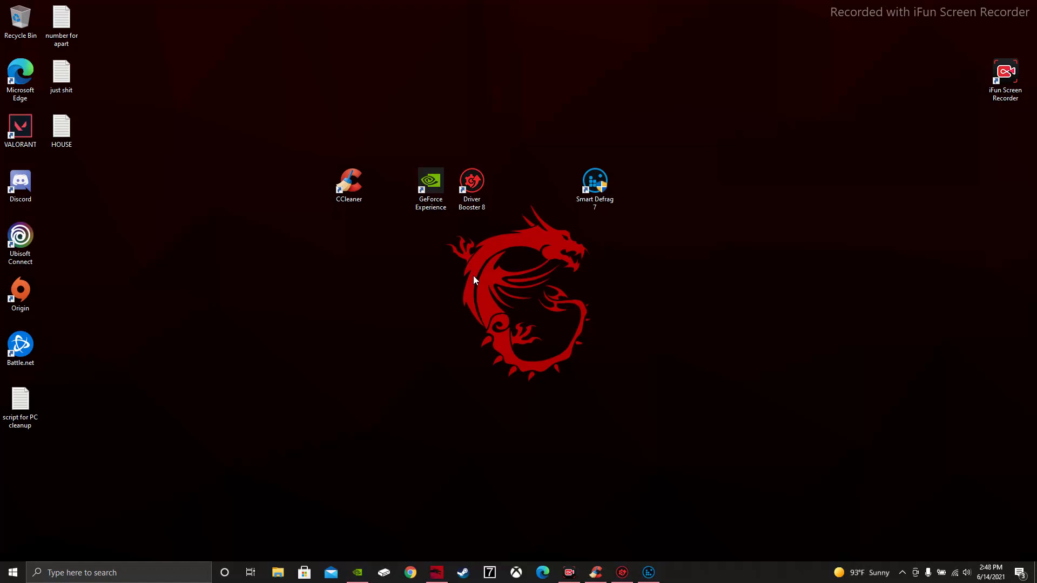
Step: Reopen Task Manager to check the CPU performance graph and close it again
right_click(757, 561)
right_click(741, 571)
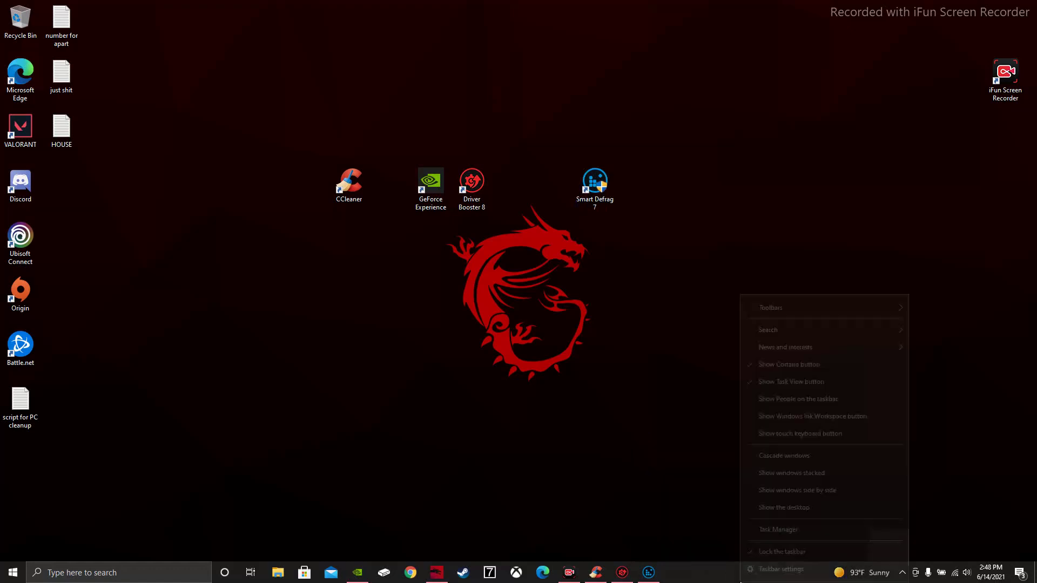
left_click(771, 530)
left_click(330, 148)
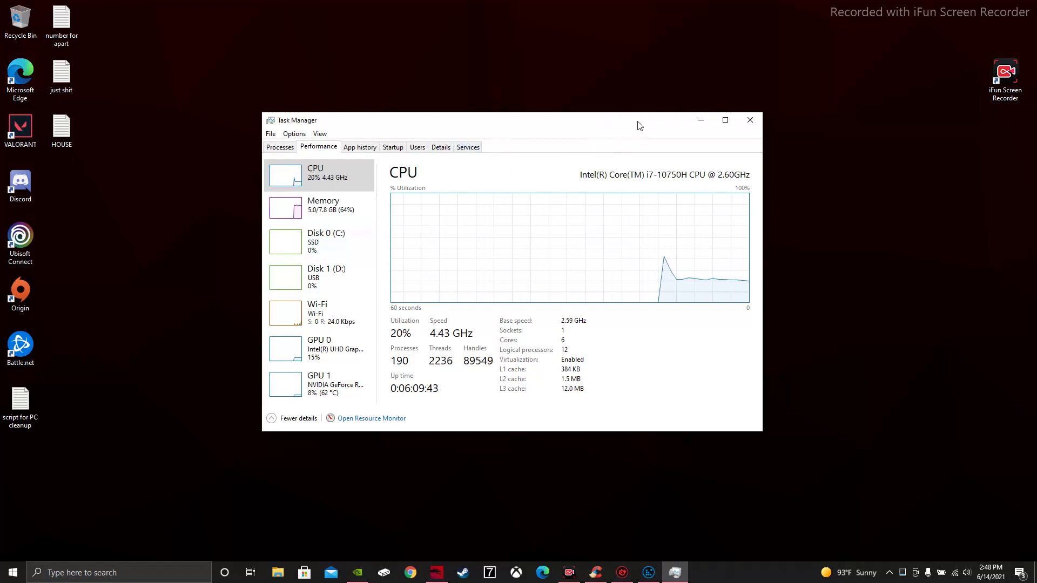
mouse_move(625, 129)
left_mouse_down()
mouse_move(689, 122)
mouse_move(660, 174)
mouse_move(618, 141)
left_mouse_up()
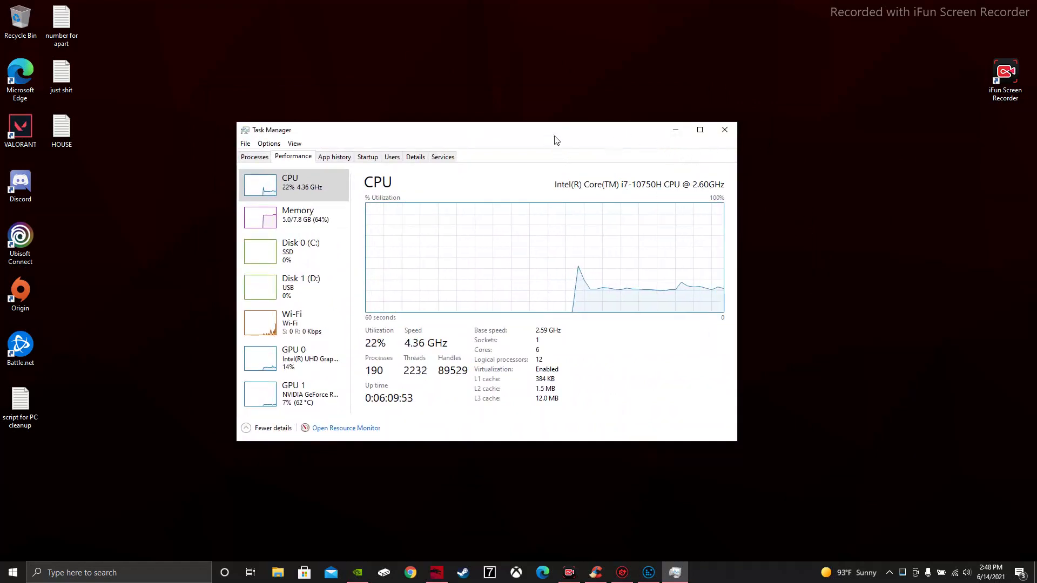
mouse_move(556, 141)
left_mouse_down()
mouse_move(713, 399)
mouse_move(658, 372)
mouse_move(564, 145)
left_mouse_up()
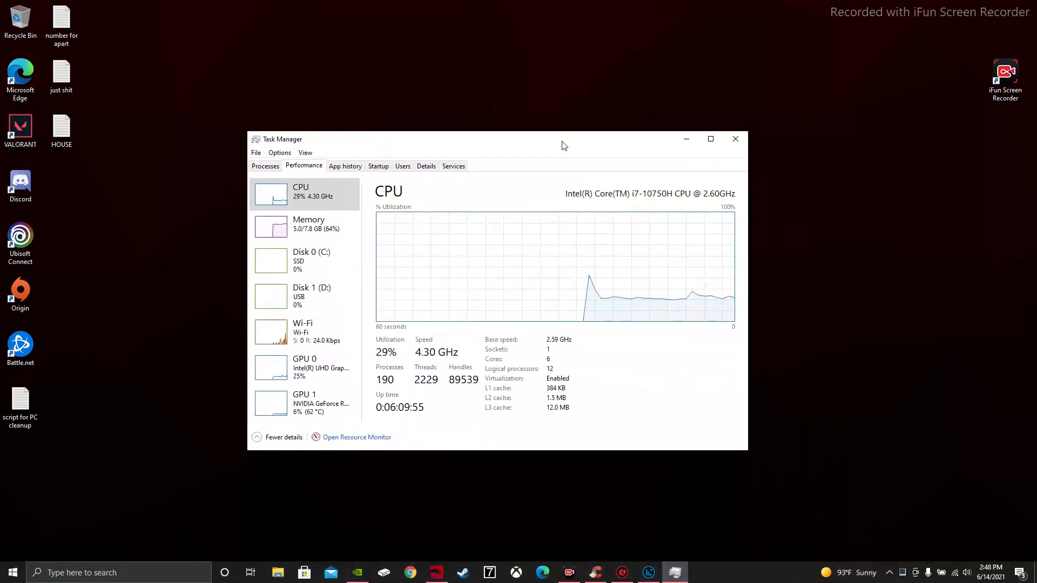
left_click(735, 139)
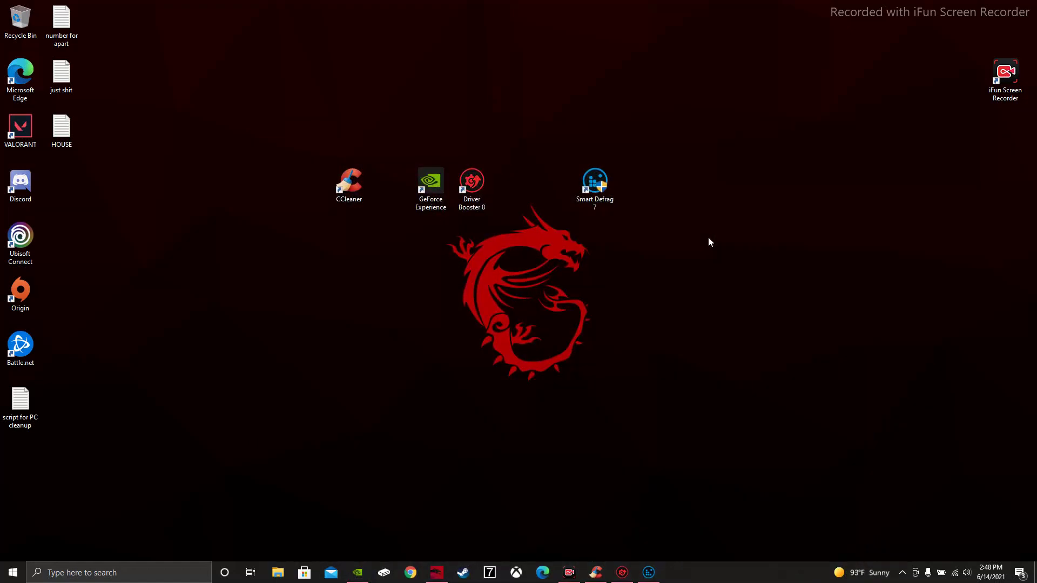